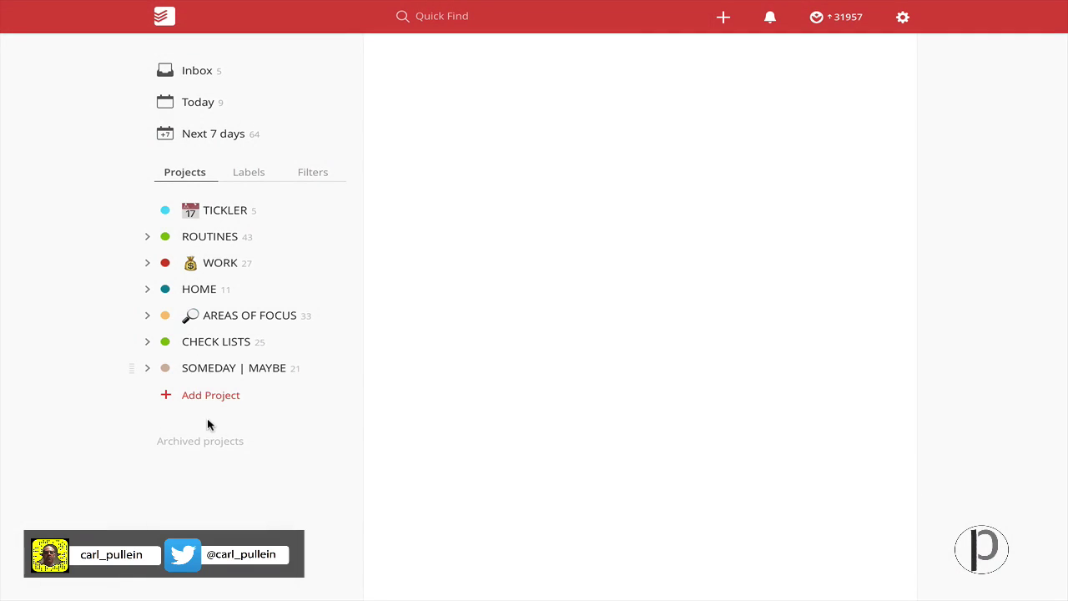
Step: Create a new project named '10K ROAD RACE'
{"action": "left_click", "coordinate": [198, 398]}
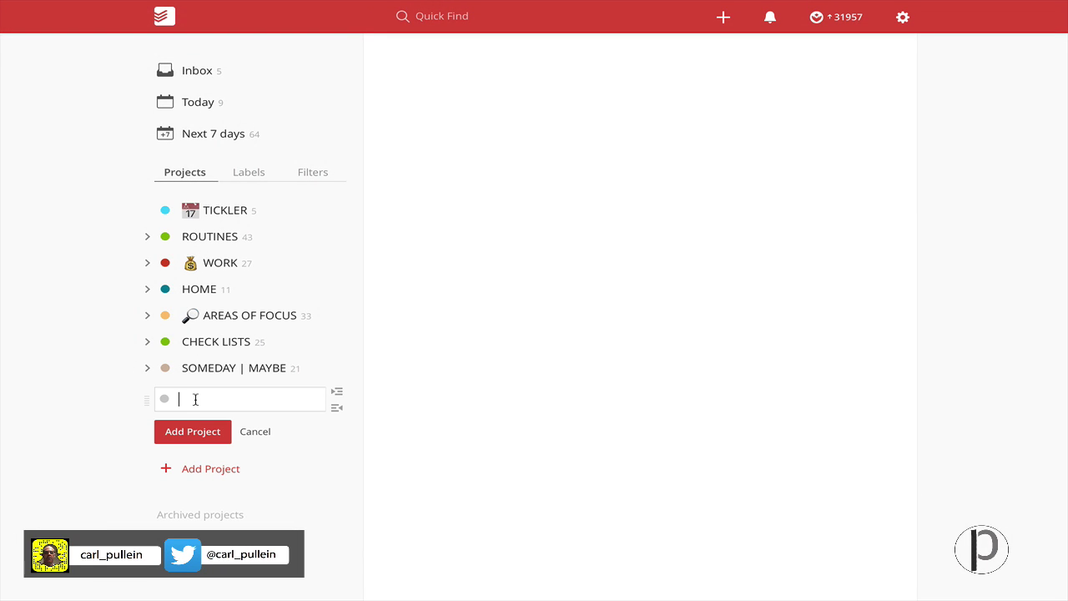
{"action": "type", "text": "10KM"}
{"action": "key", "text": "BackSpace"}
{"action": "key", "text": "BackSpace"}
{"action": "type", "text": "K RU"}
{"action": "key", "text": "BackSpace"}
{"action": "type", "text": "ADAD"}
{"action": "key", "text": "BackSpace"}
{"action": "key", "text": "BackSpace"}
{"action": "key", "text": "BackSpace"}
{"action": "key", "text": "BackSpace"}
{"action": "type", "text": "OAD RACE"}
{"action": "left_click", "coordinate": [195, 439]}
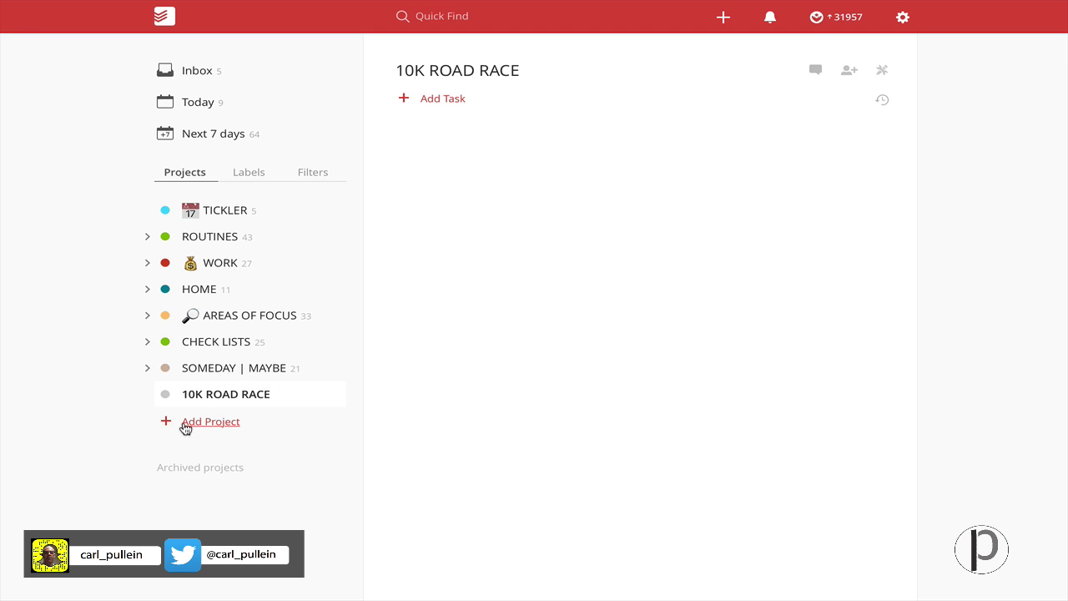
Step: Edit the 10K ROAD RACE project to use a dark-blue colour and save
{"action": "left_click", "coordinate": [334, 395]}
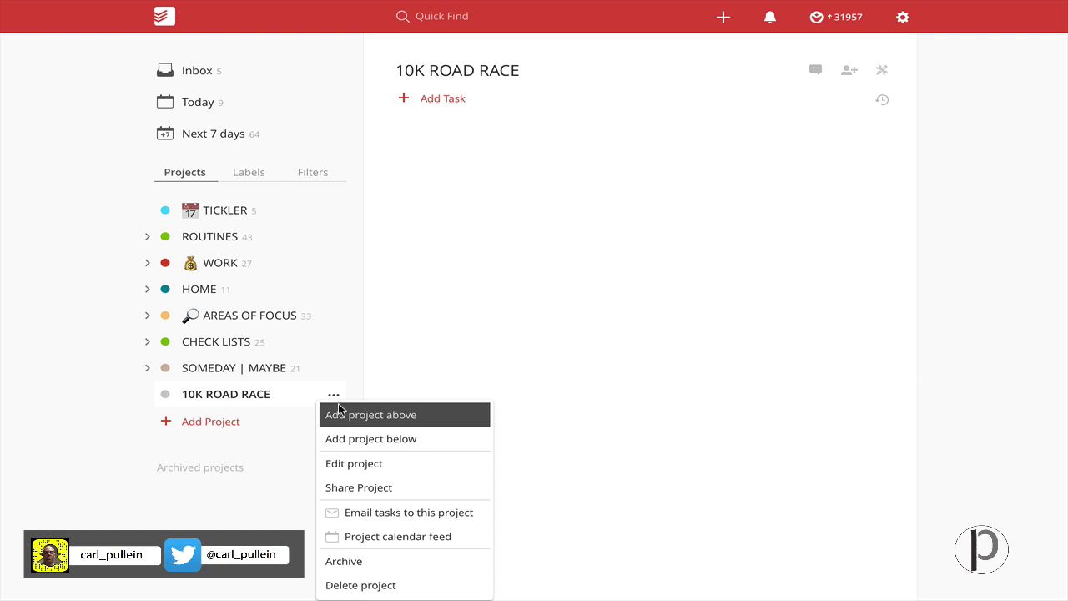
{"action": "left_click", "coordinate": [349, 470]}
{"action": "left_click", "coordinate": [163, 399]}
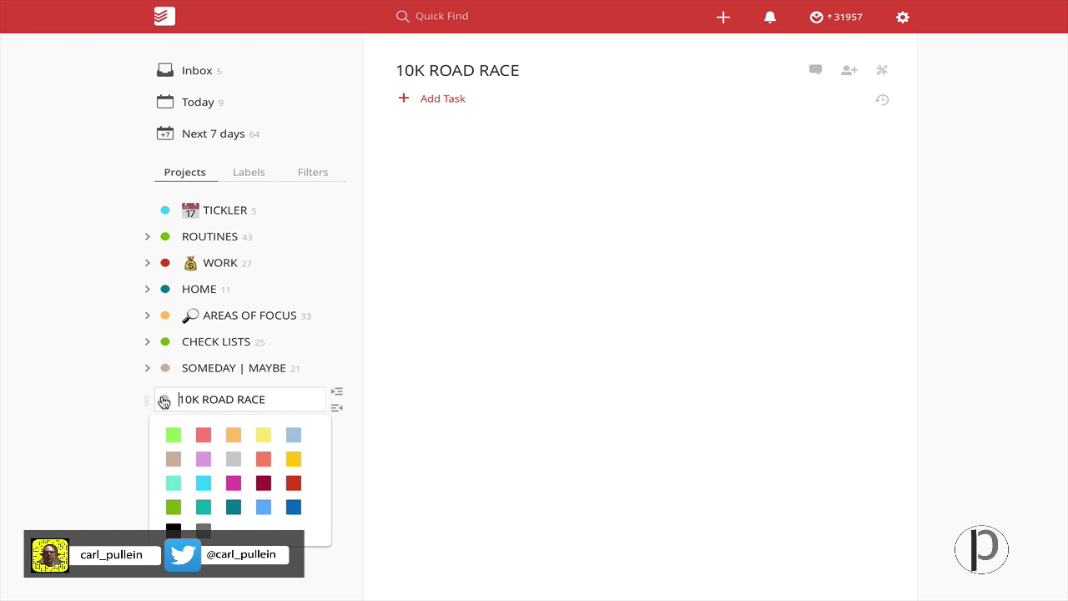
{"action": "left_click", "coordinate": [294, 506]}
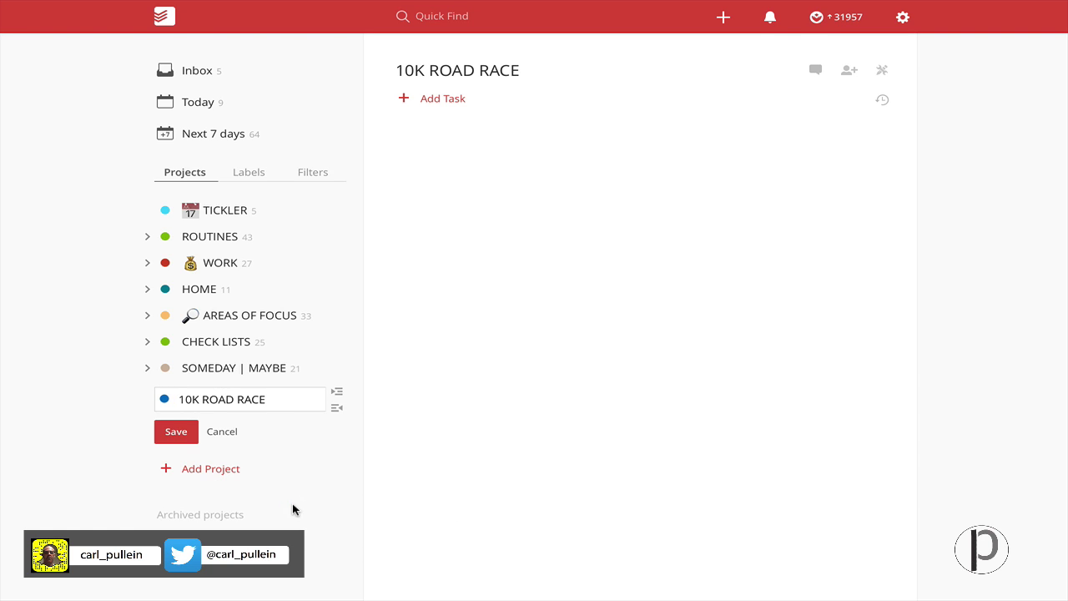
{"action": "left_click", "coordinate": [171, 432]}
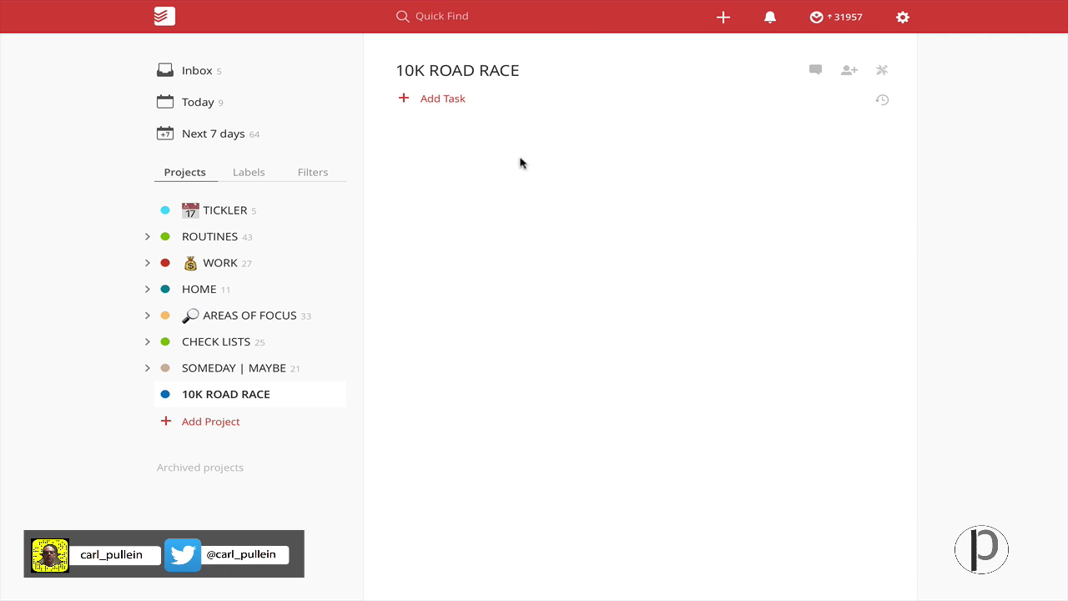
Step: Add a '* !!TRAINING!!' entry so TRAINING becomes a bold, uncheckable header
{"action": "left_click", "coordinate": [440, 101]}
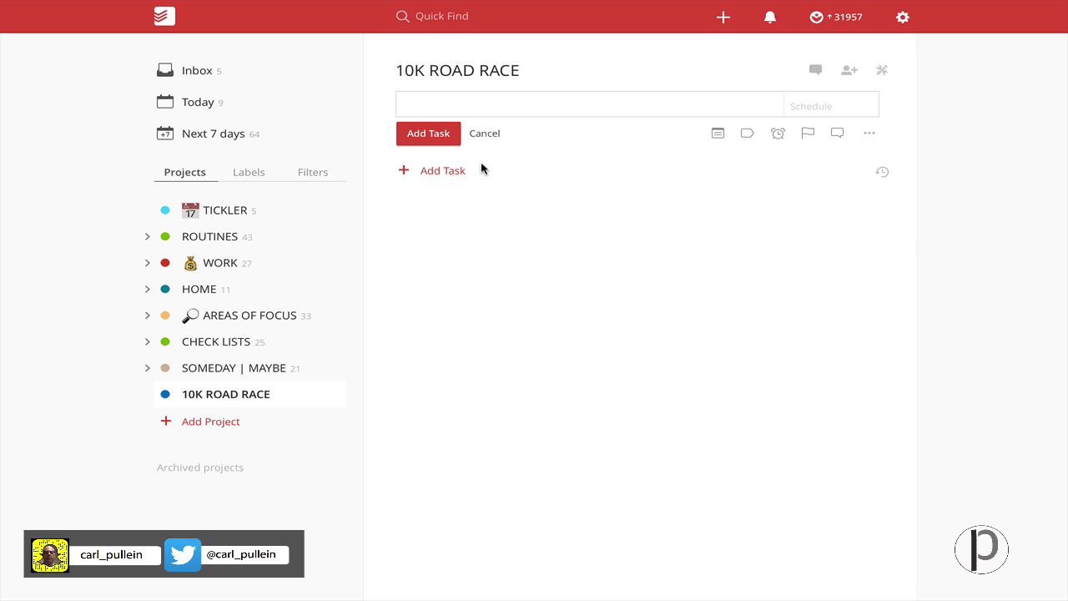
{"action": "type", "text": "*"}
{"action": "type", "text": "TRAINING!!"}
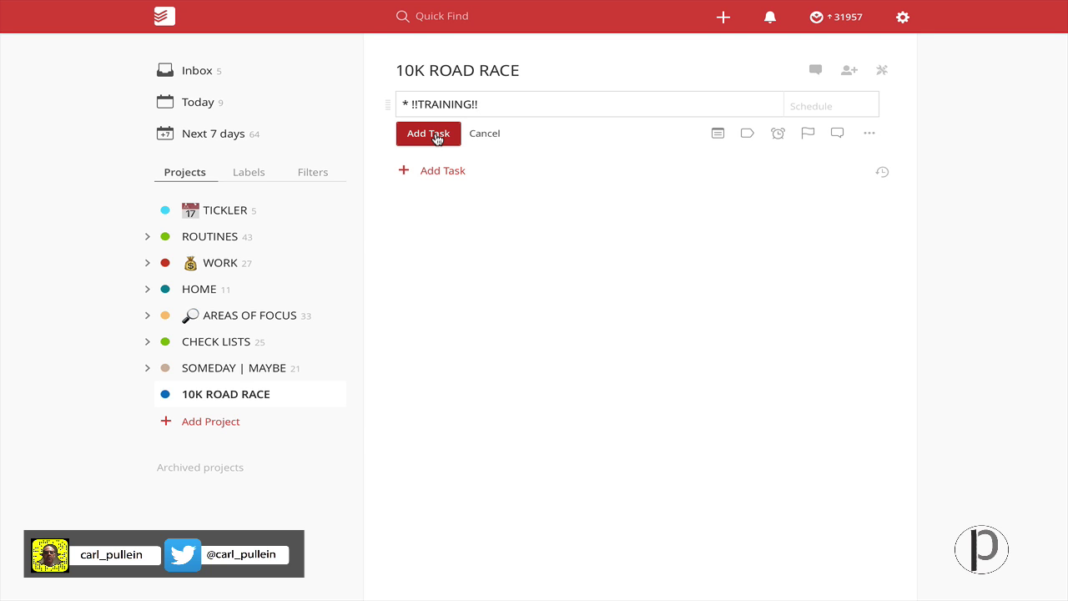
{"action": "left_click", "coordinate": [434, 137]}
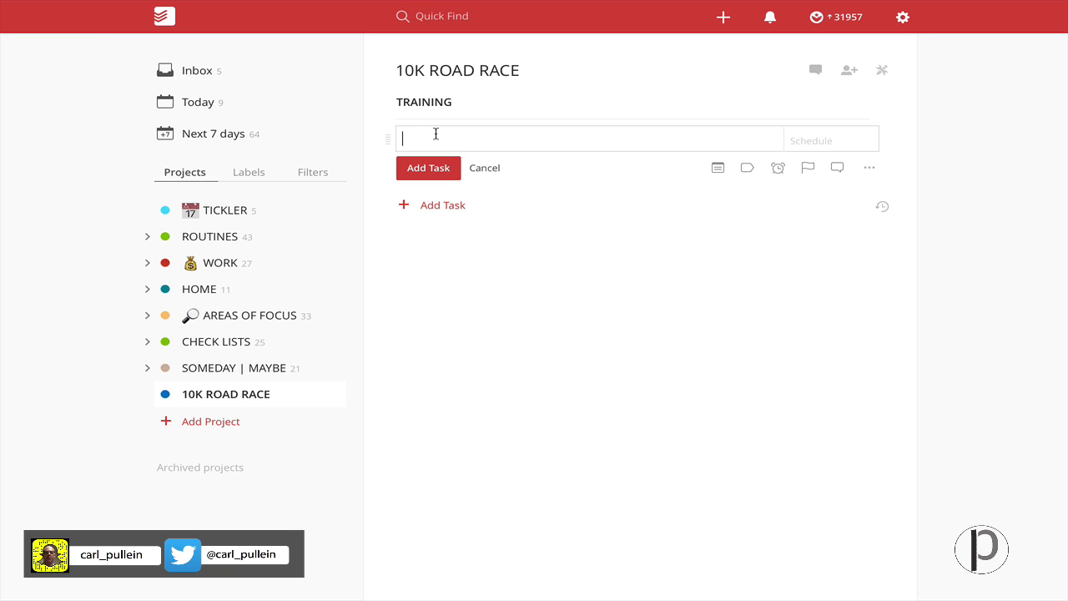
Step: Enter the task '!![TRAINING]!! Go for a run' with priority p1
{"action": "type", "text": "GO for a run"}
{"action": "left_click", "coordinate": [450, 138]}
{"action": "left_click", "coordinate": [420, 139]}
{"action": "key", "text": "BackSpace"}
{"action": "type", "text": "o"}
{"action": "left_click", "coordinate": [403, 140]}
{"action": "type", "text": "!!!TRAINING]!!"}
{"action": "left_click", "coordinate": [561, 132]}
{"action": "type", "text": "p1"}
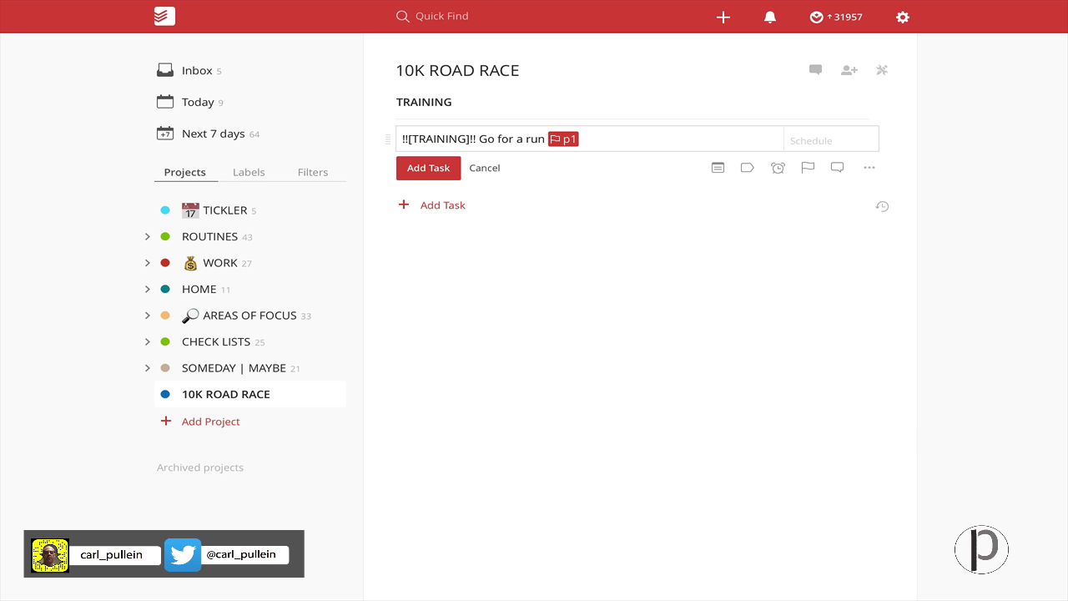
Step: Schedule it every 2 days until 31 Apr and add the task
{"action": "left_click", "coordinate": [809, 140]}
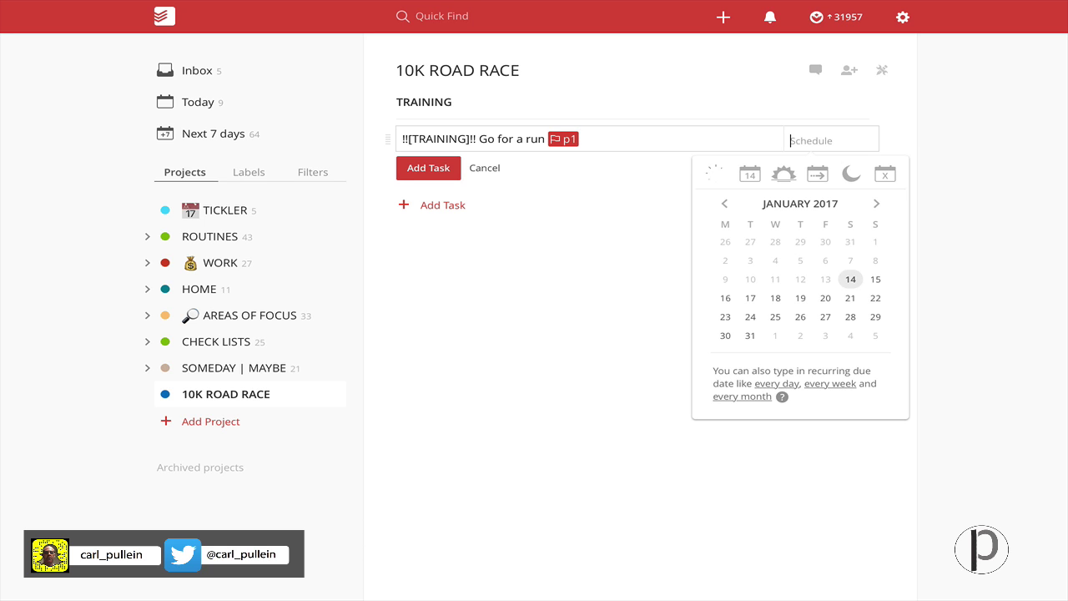
{"action": "type", "text": "ev 2 days"}
{"action": "type", "text": " unr"}
{"action": "type", "text": "il "}
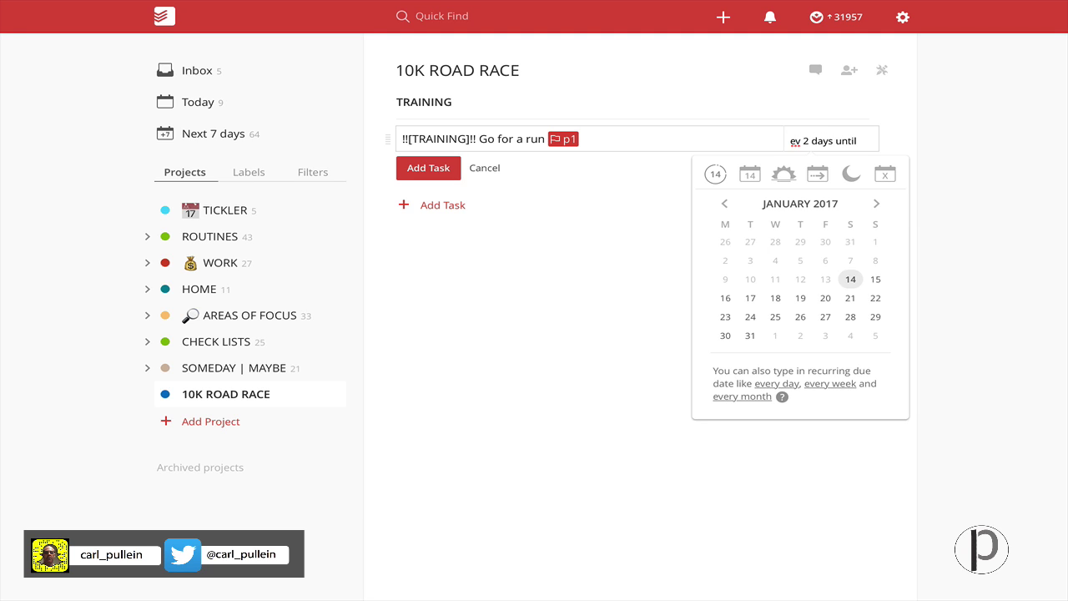
{"action": "type", "text": "31 Apr"}
{"action": "key", "text": "Return"}
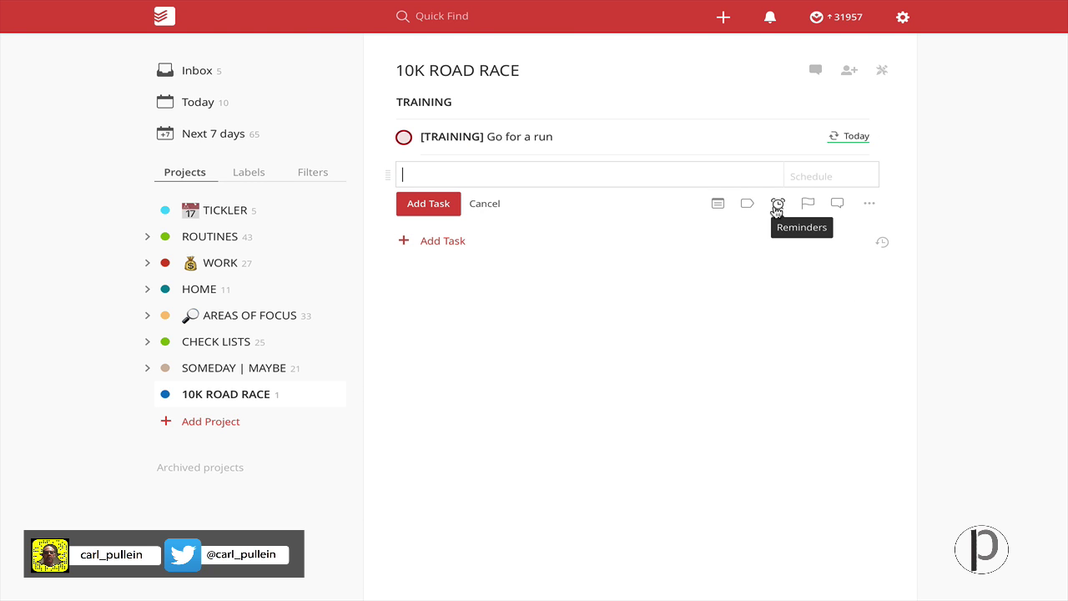
Step: Add a p1 '[TRAINING] Go for Sunday Run' task labelled home, recurring every Sunday
{"action": "mouse_move", "coordinate": [855, 138]}
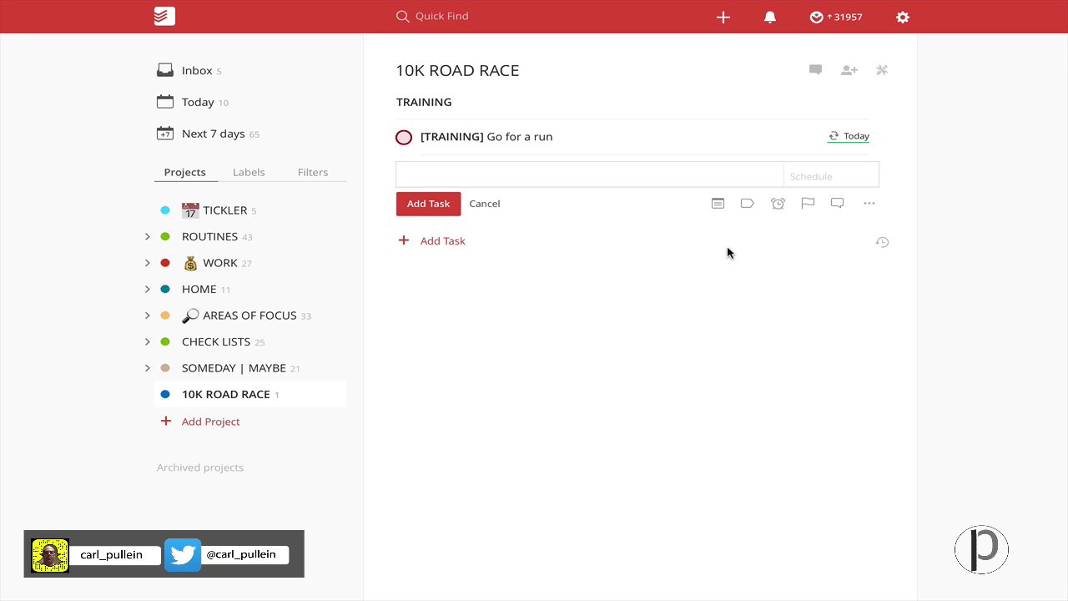
{"action": "type", "text": "!!"}
{"action": "type", "text": "1"}
{"action": "type", "text": "1"}
{"action": "type", "text": "TRAINING"}
{"action": "type", "text": "]"}
{"action": "type", "text": "!!"}
{"action": "type", "text": " f"}
{"action": "key", "text": "BackSpace"}
{"action": "type", "text": "Go for Sunda"}
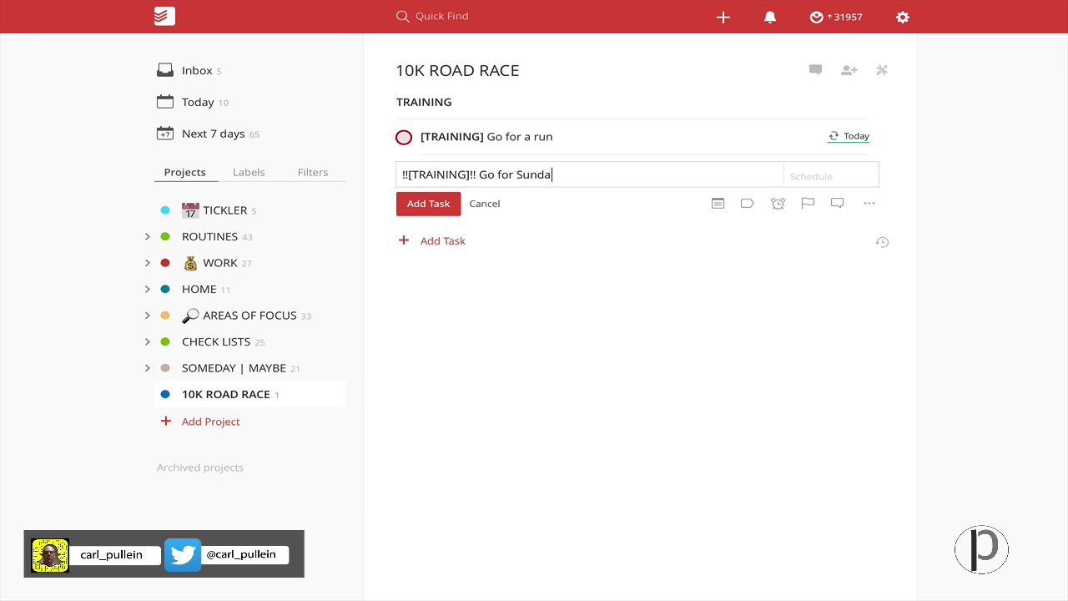
{"action": "type", "text": "y Run p1"}
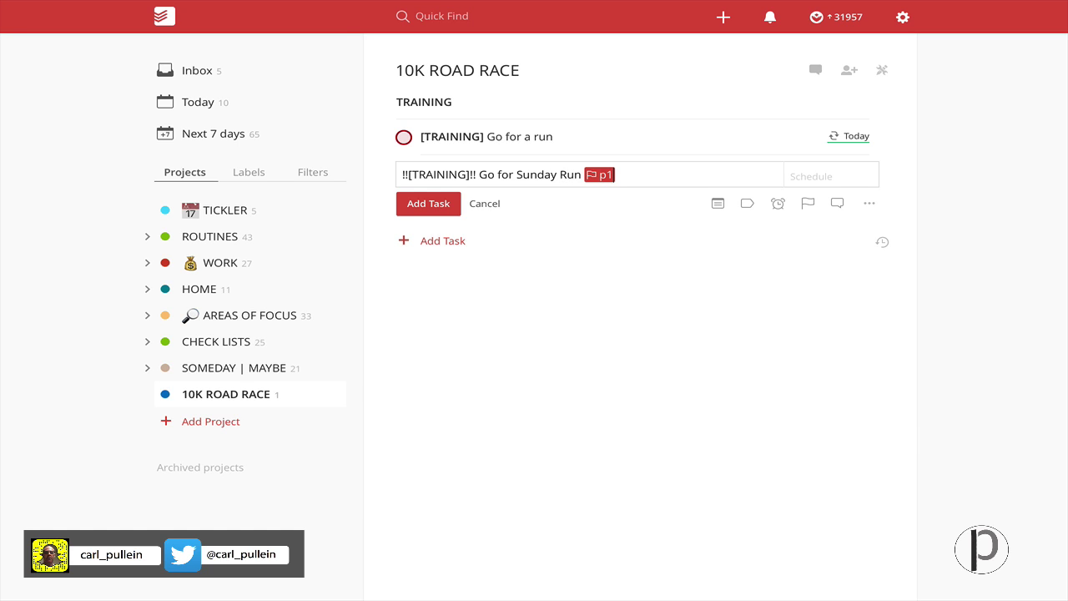
{"action": "type", "text": " @"}
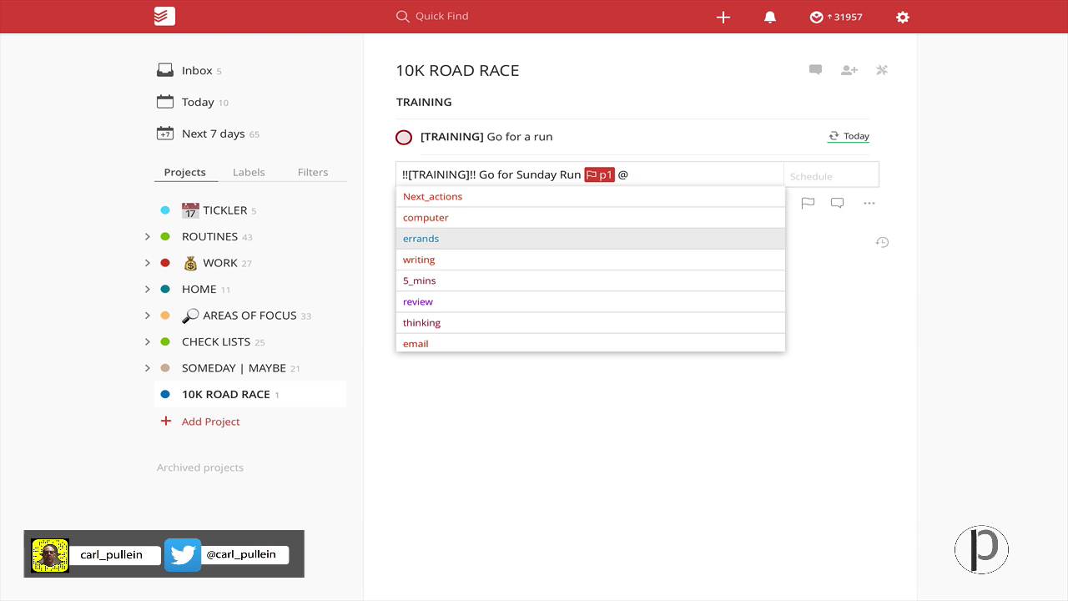
{"action": "type", "text": "home"}
{"action": "key", "text": "Return"}
{"action": "key", "text": "Tab"}
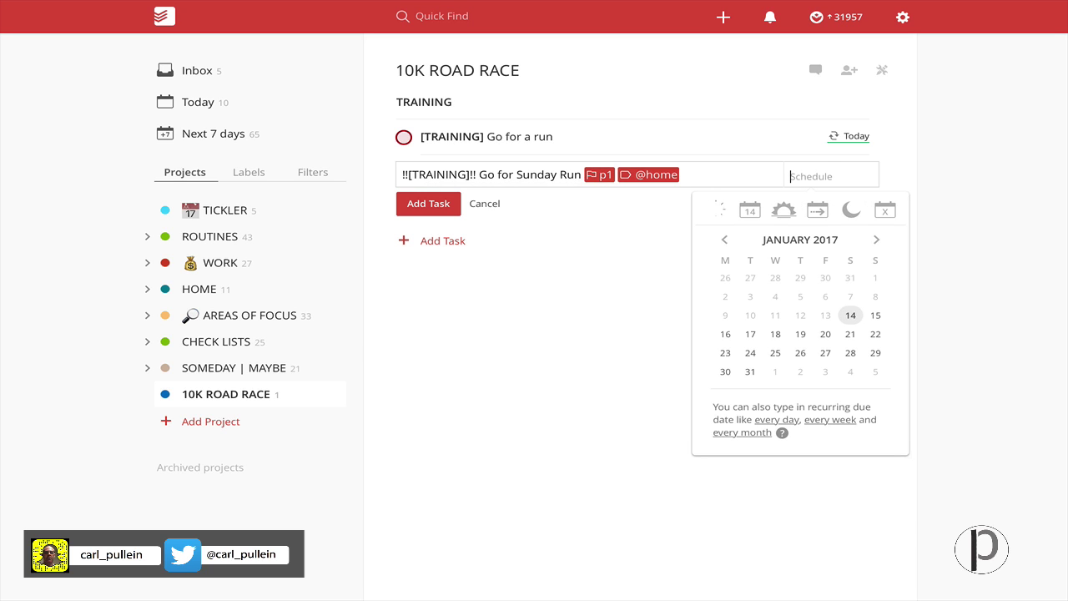
{"action": "type", "text": "Ev sun"}
{"action": "key", "text": "Return"}
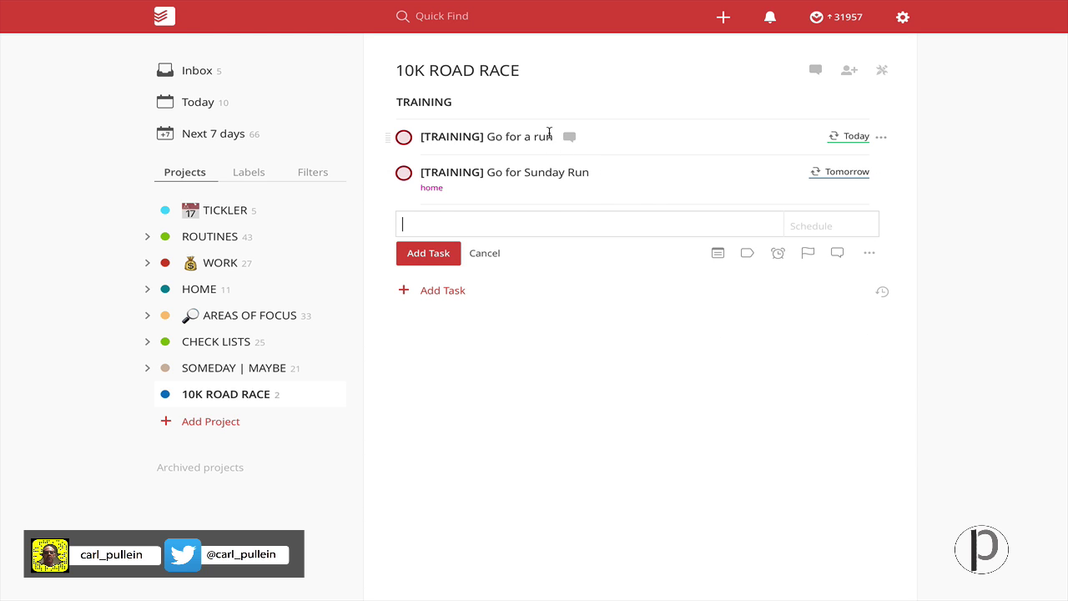
Step: Add the home label to the Go for a run task
{"action": "left_click", "coordinate": [547, 137]}
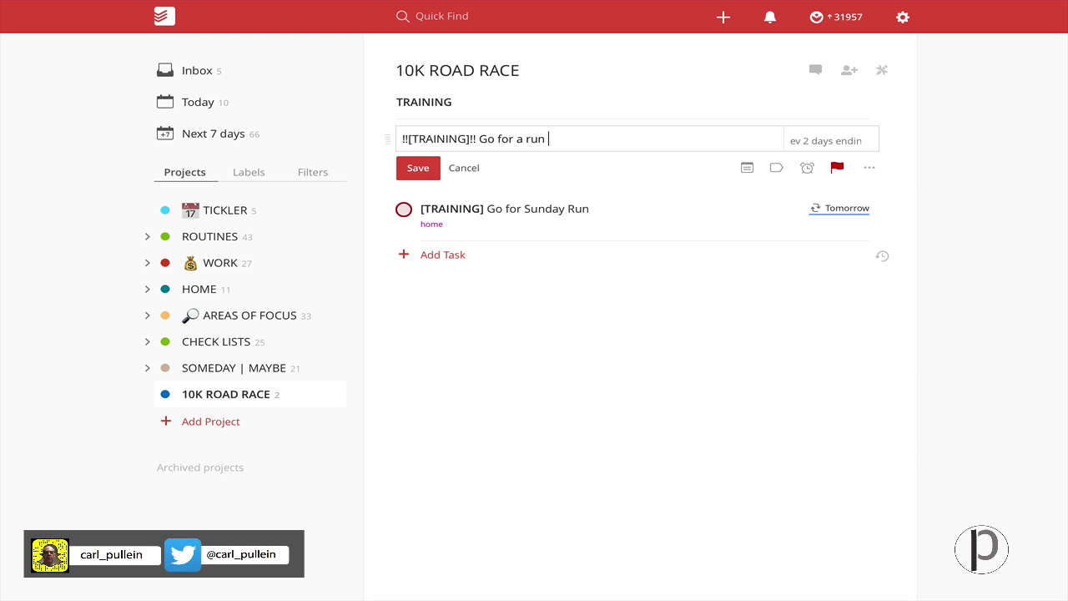
{"action": "type", "text": "@home"}
{"action": "key", "text": "Return"}
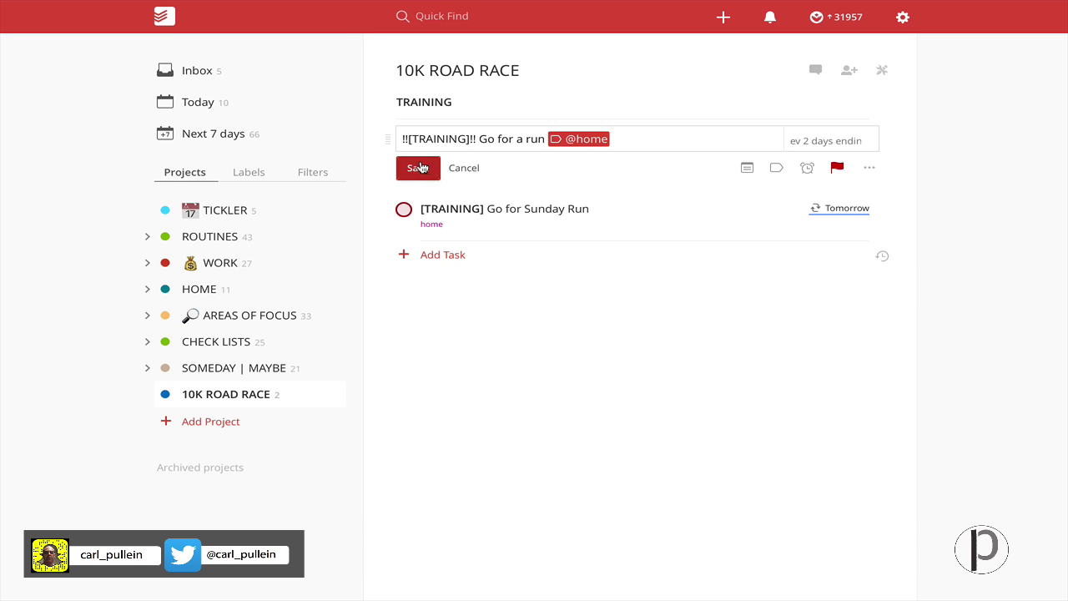
{"action": "left_click", "coordinate": [420, 168]}
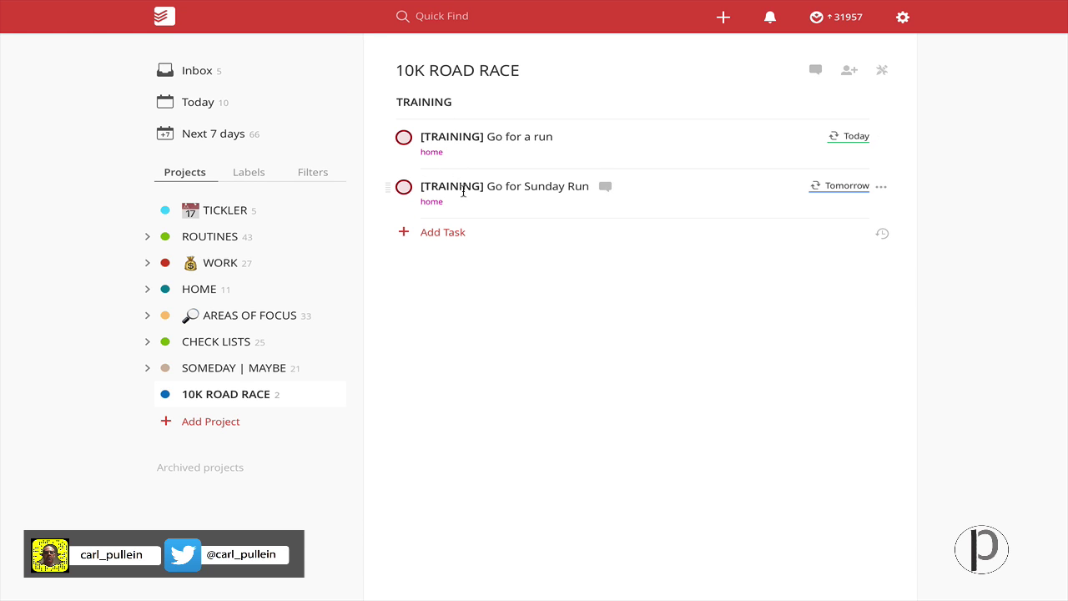
Step: Indent both run tasks under TRAINING, then collapse and re-expand the section
{"action": "left_click", "coordinate": [382, 133]}
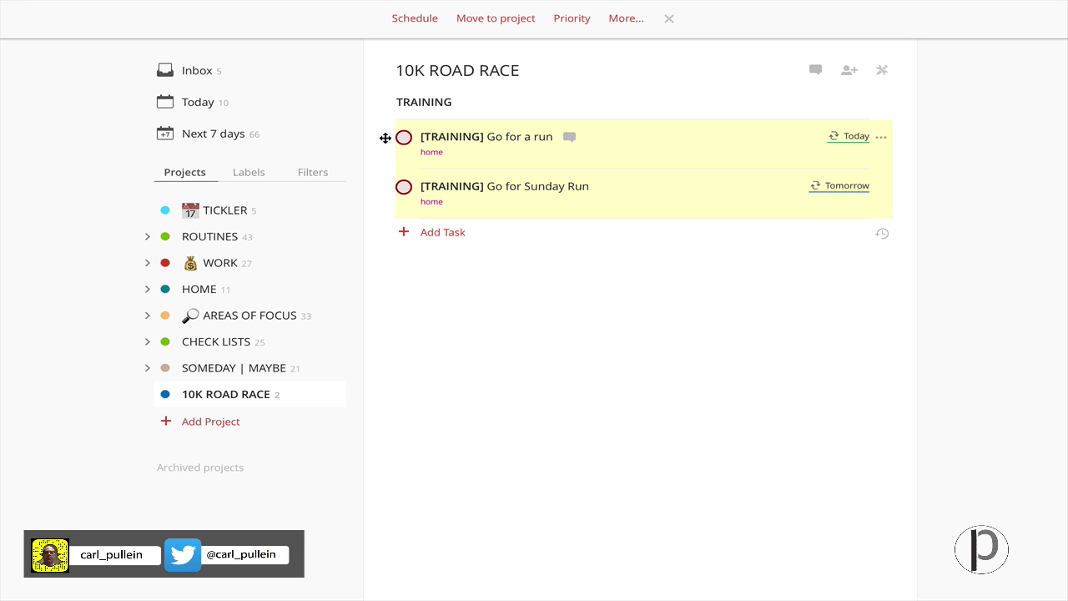
{"action": "left_click_drag", "start_coordinate": [383, 136], "coordinate": [418, 187]}
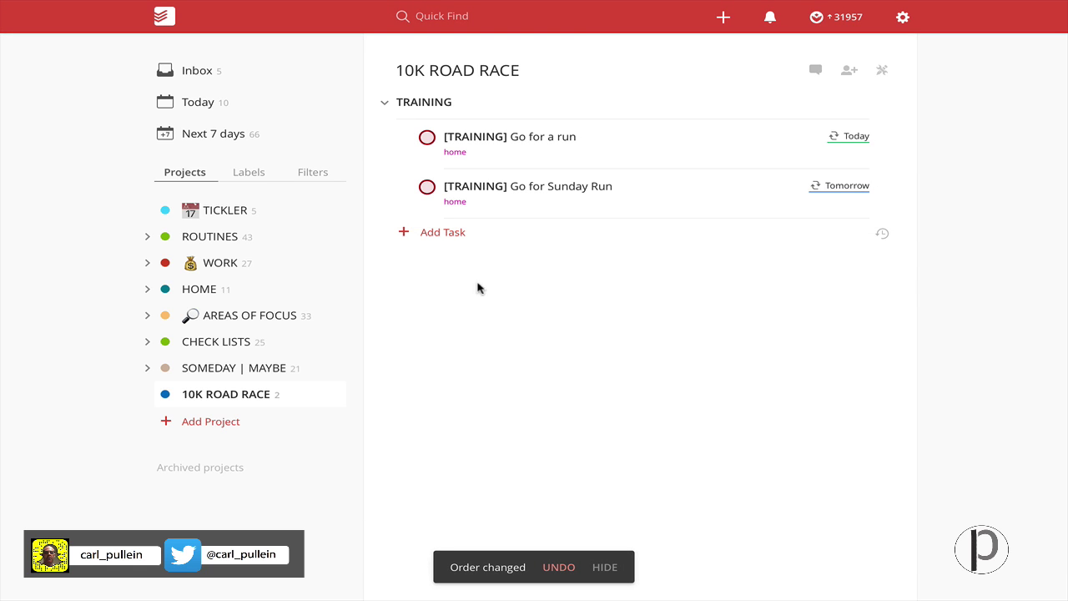
{"action": "left_click", "coordinate": [386, 106]}
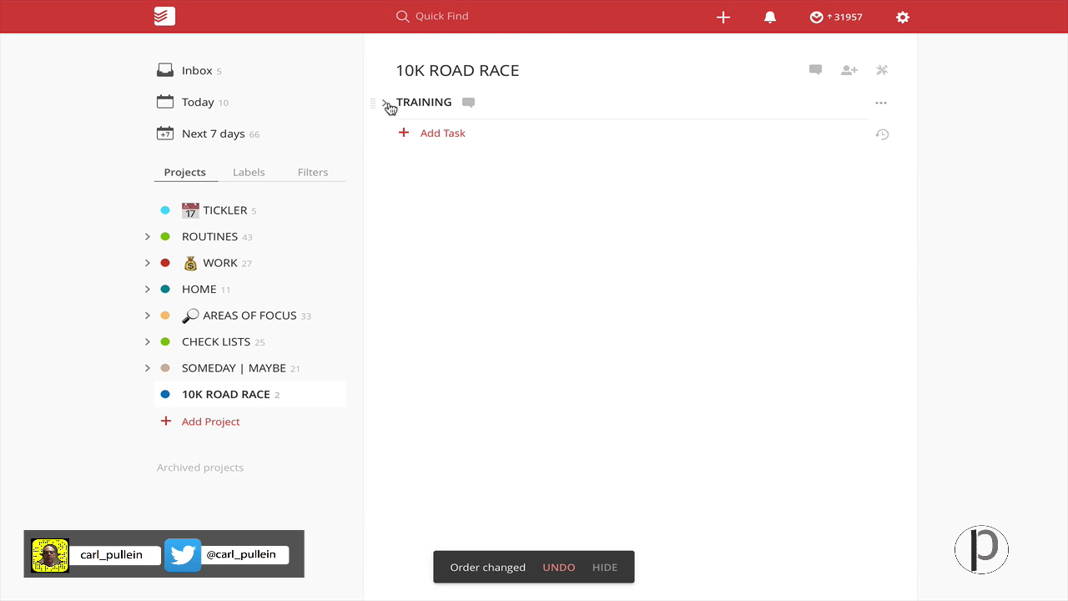
{"action": "left_click", "coordinate": [386, 106]}
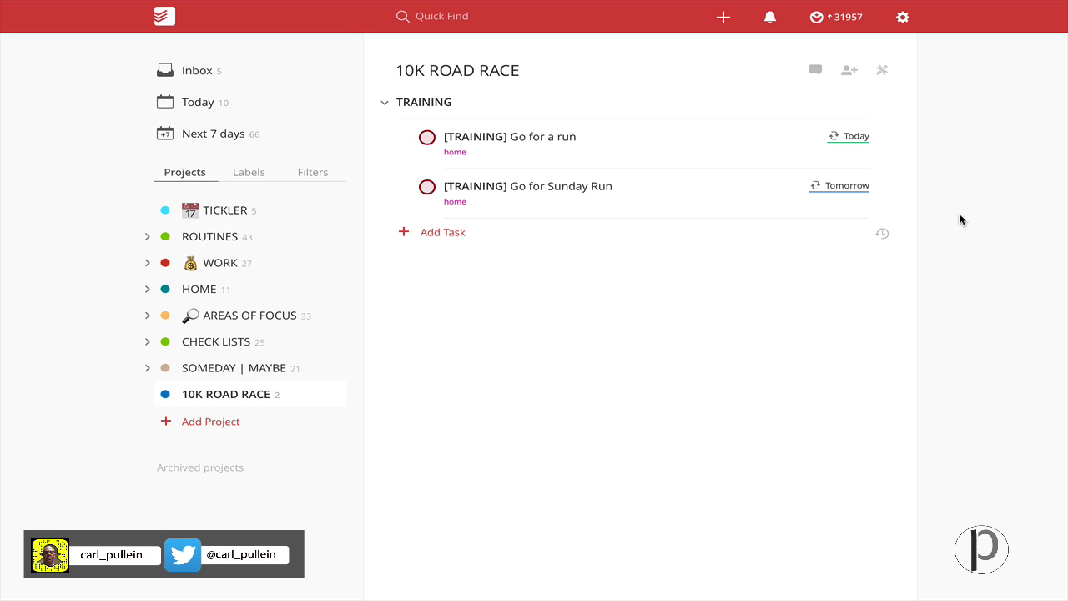
{"action": "mouse_move", "coordinate": [862, 135]}
Step: Create a '* !!RACE!!' section header
{"action": "left_click", "coordinate": [442, 232]}
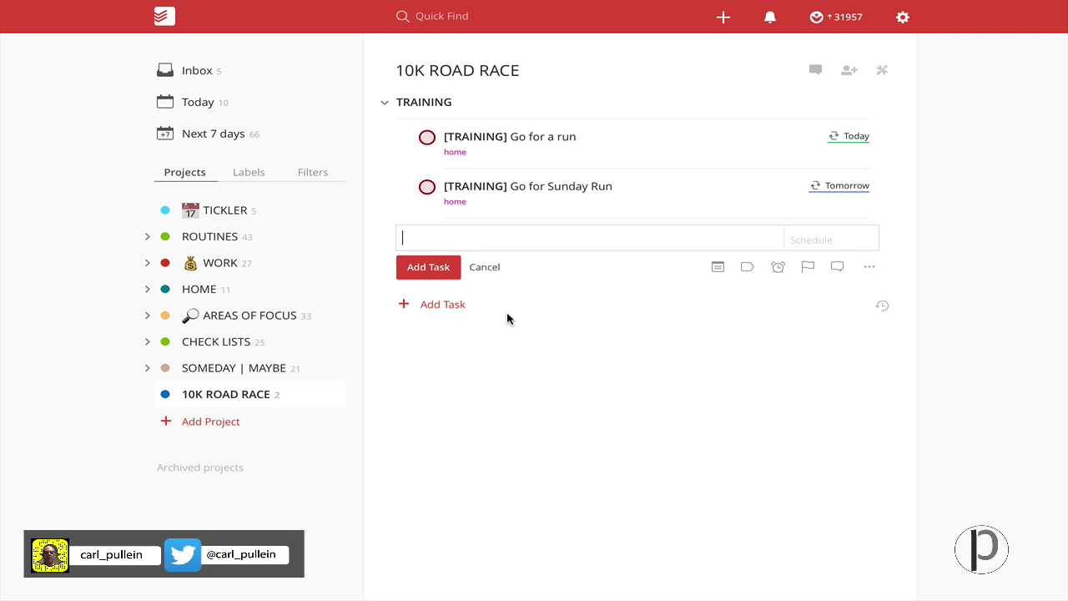
{"action": "type", "text": "* RACE"}
{"action": "key", "text": "BackSpace"}
{"action": "key", "text": "BackSpace"}
{"action": "key", "text": "BackSpace"}
{"action": "key", "text": "BackSpace"}
{"action": "type", "text": "!!RACE!!"}
{"action": "left_click", "coordinate": [427, 267]}
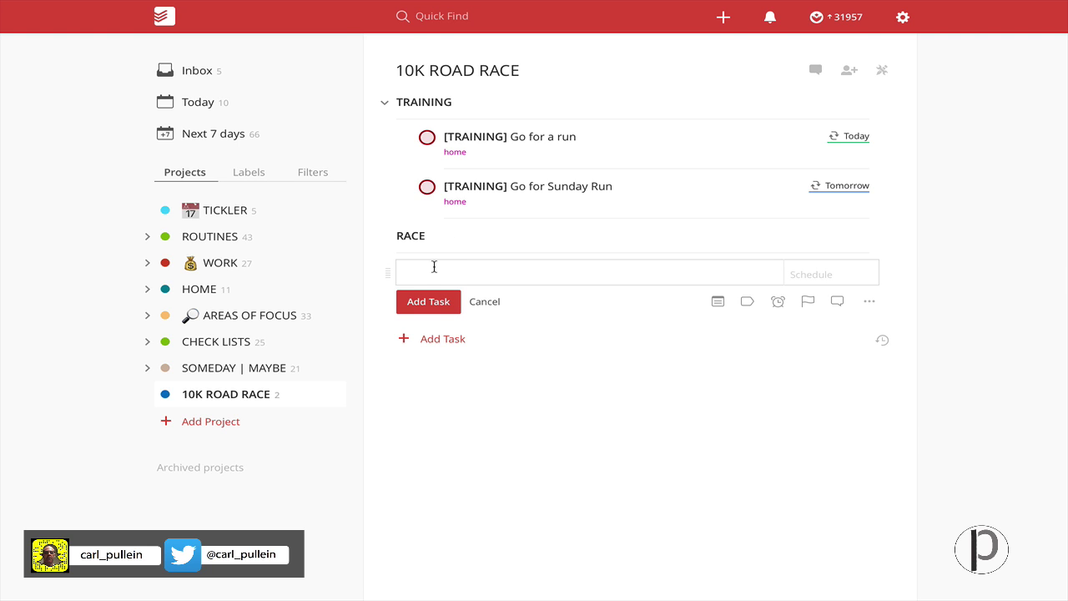
Step: Add the task 'Research local 10k races for April' with the research label
{"action": "type", "text": "Research local 10k races for April"}
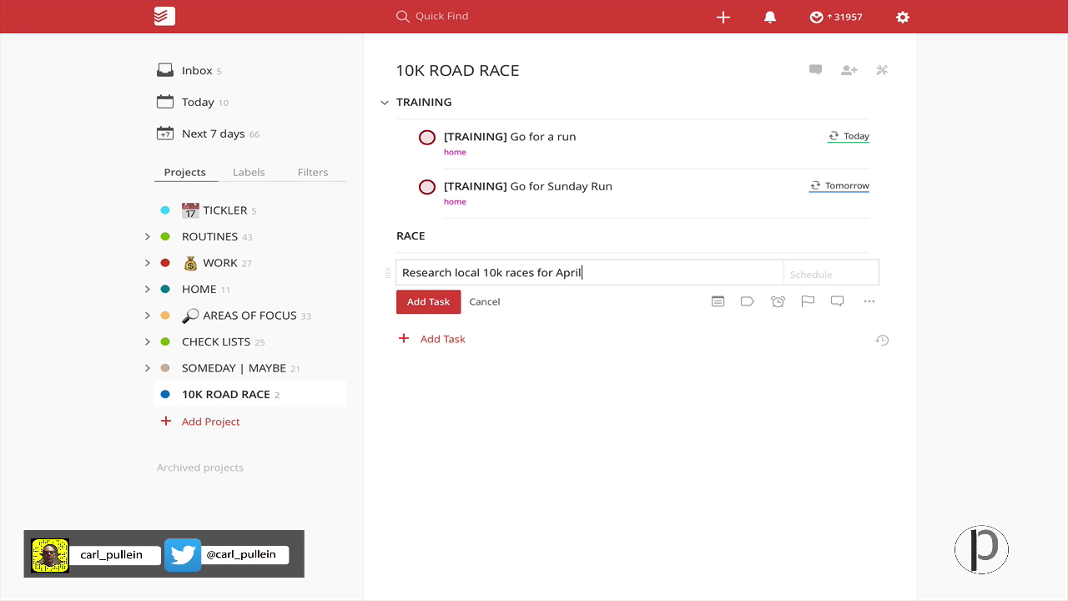
{"action": "type", "text": " @re"}
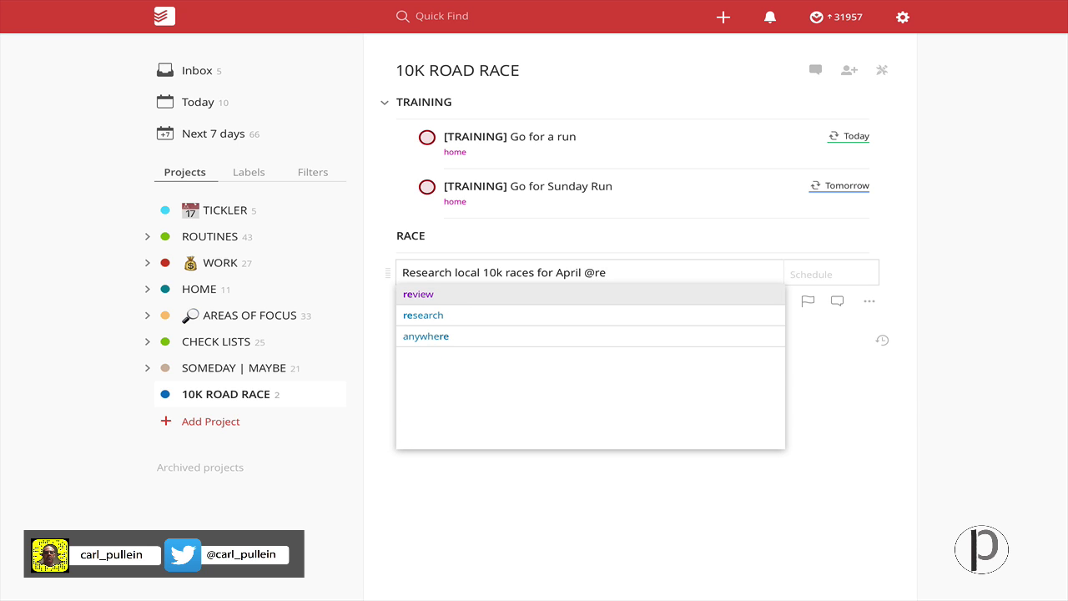
{"action": "key", "text": "Down"}
{"action": "key", "text": "Return"}
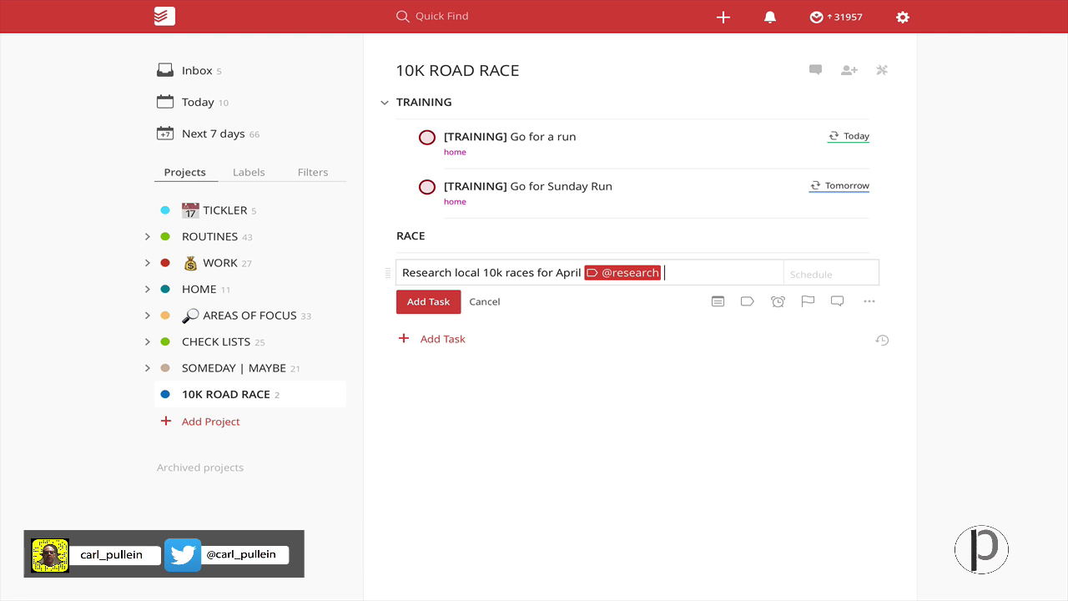
{"action": "left_click", "coordinate": [415, 302]}
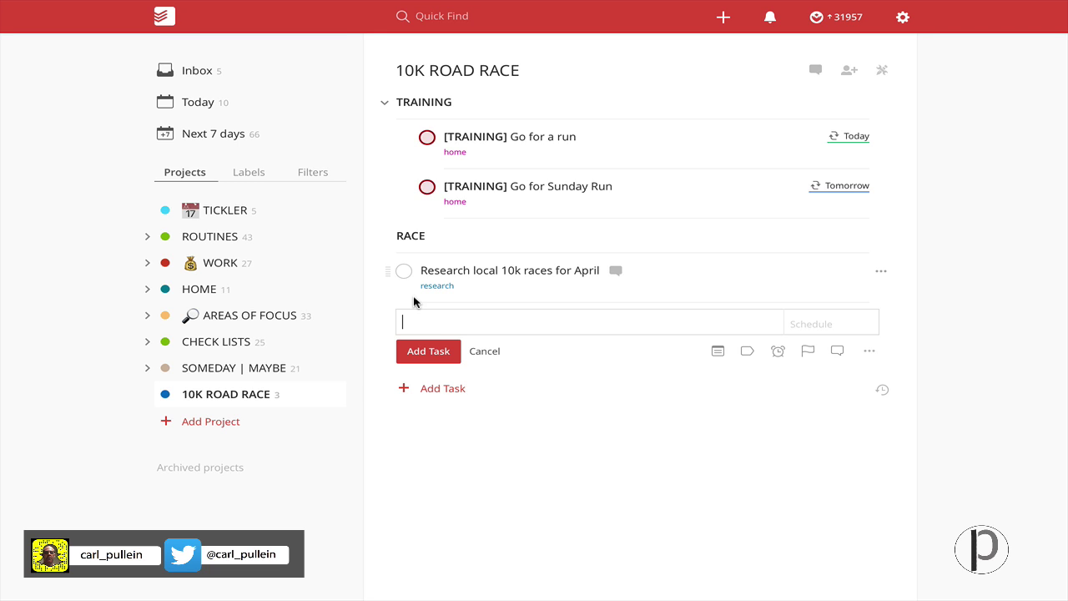
Step: Start typing a '* !!TRANSPORTATION!!' header entry
{"action": "type", "text": "*"}
{"action": "key", "text": "BackSpace"}
{"action": "type", "text": "* !!TRANSPORTATI"}
Step: Finish the TRANSPORTATION header and type the task 'Research bus routes to race'
{"action": "key", "text": "BackSpace"}
{"action": "type", "text": "ION!!"}
{"action": "key", "text": "Return"}
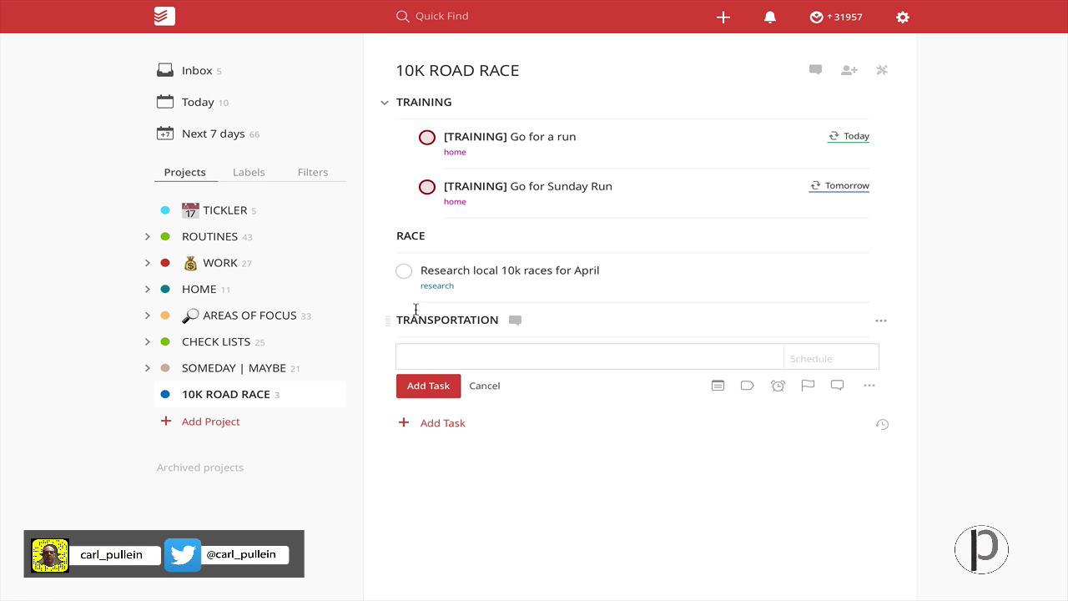
{"action": "type", "text": "Research bus routes "}
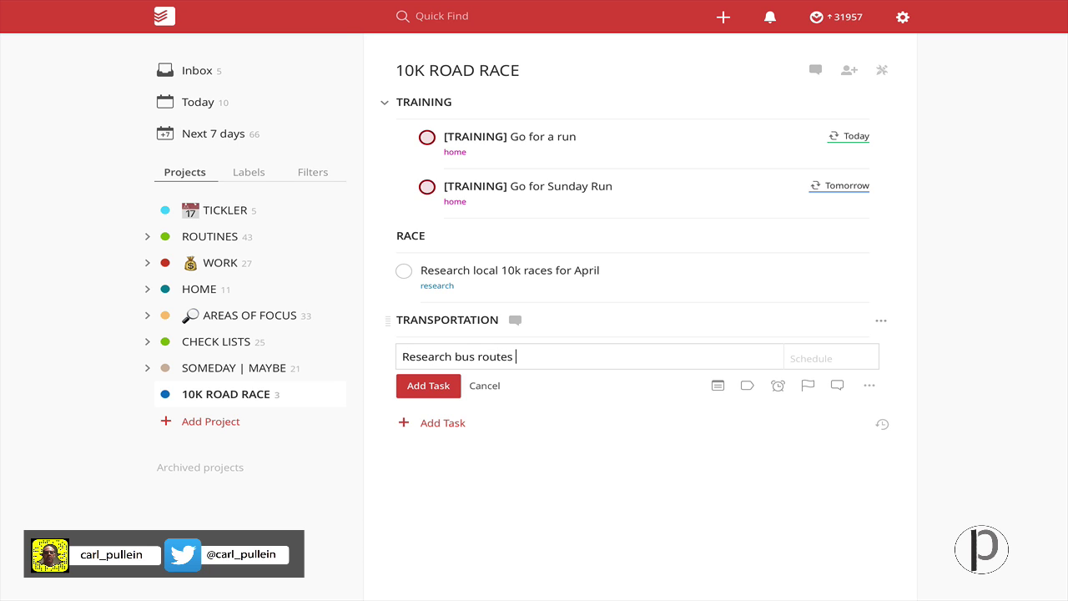
{"action": "type", "text": "to race"}
Step: Add the bus routes task, nesting it under TRANSPORTATION and TRANSPORTATION under RACE
{"action": "left_click", "coordinate": [427, 387]}
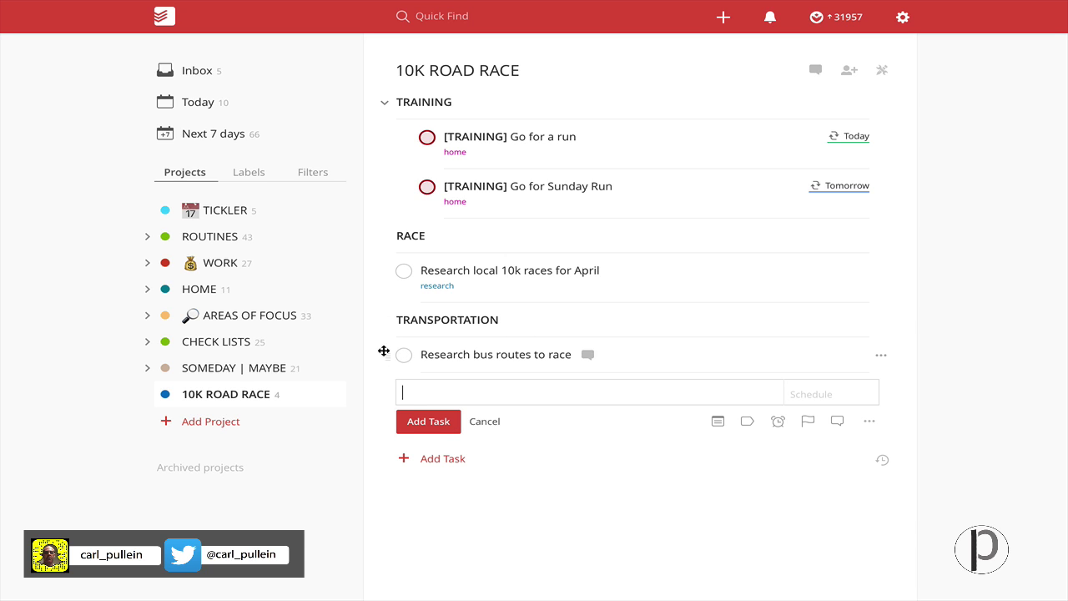
{"action": "left_click_drag", "start_coordinate": [384, 354], "coordinate": [417, 355]}
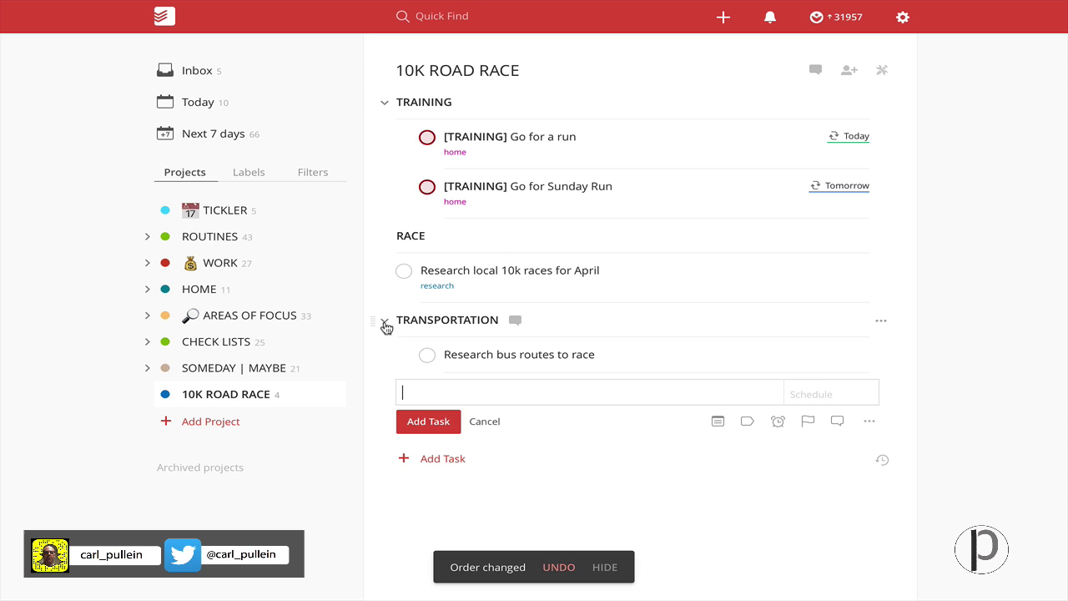
{"action": "left_click", "coordinate": [386, 324]}
{"action": "left_click_drag", "start_coordinate": [373, 318], "coordinate": [408, 324]}
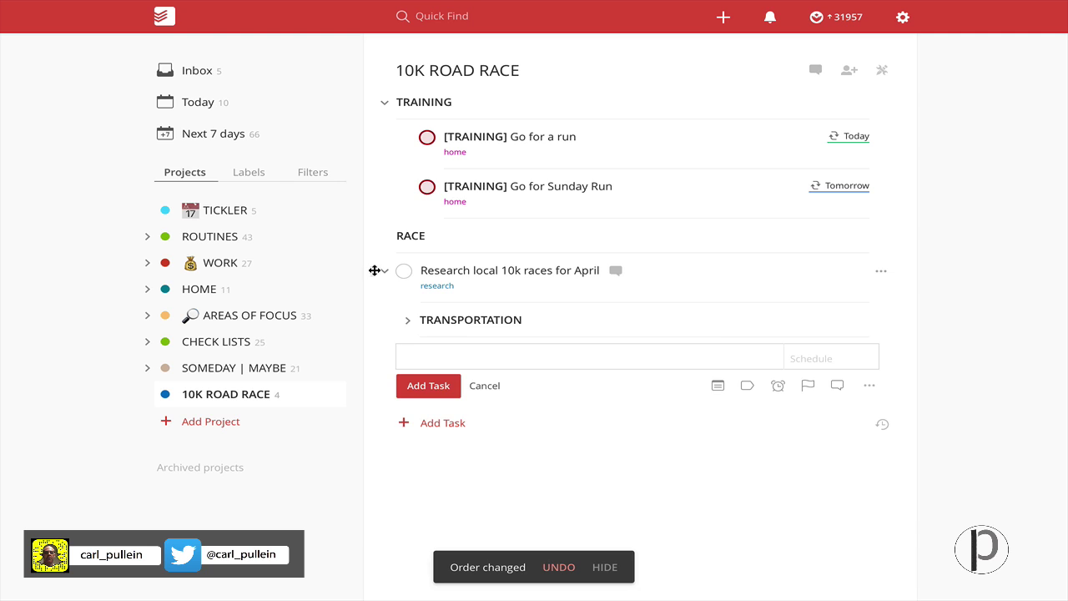
{"action": "left_click_drag", "start_coordinate": [373, 269], "coordinate": [401, 270]}
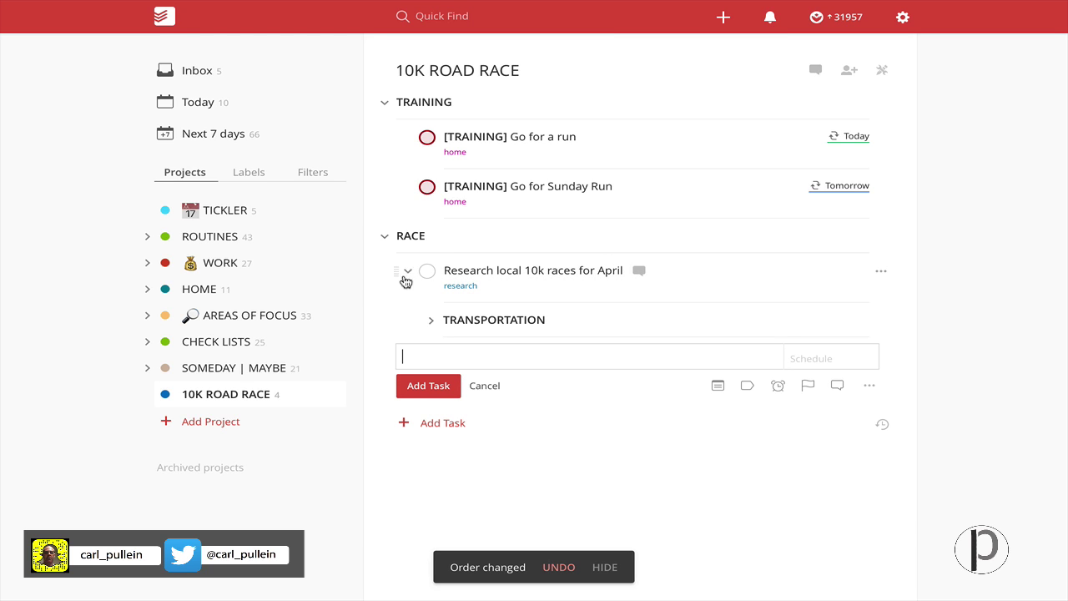
{"action": "left_click_drag", "start_coordinate": [415, 318], "coordinate": [397, 320]}
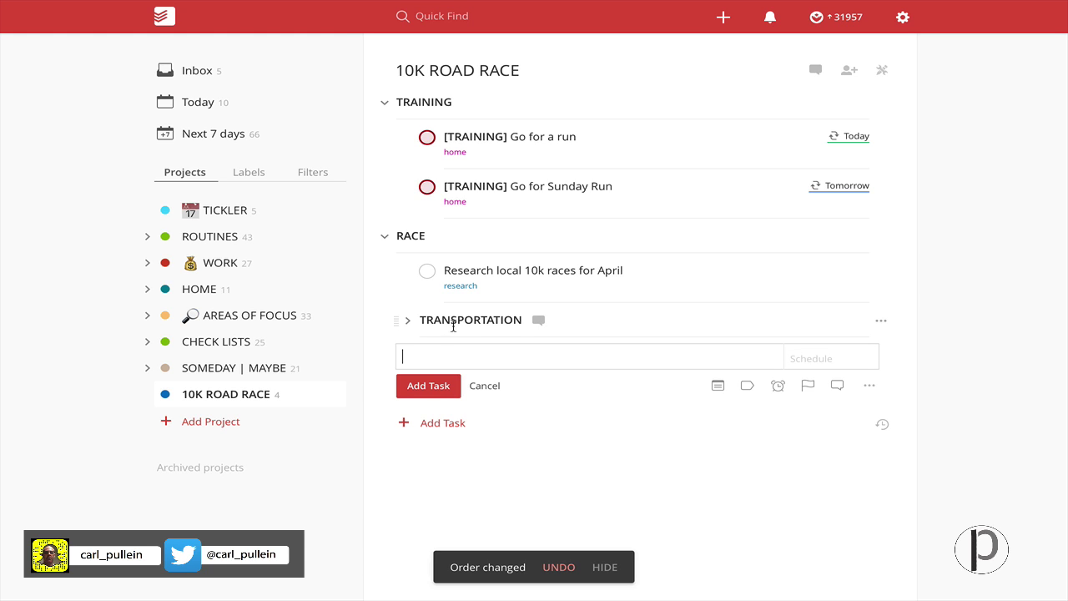
Step: Toggle RACE and TRANSPORTATION open and closed, leaving TRANSPORTATION collapsed
{"action": "left_click", "coordinate": [384, 241]}
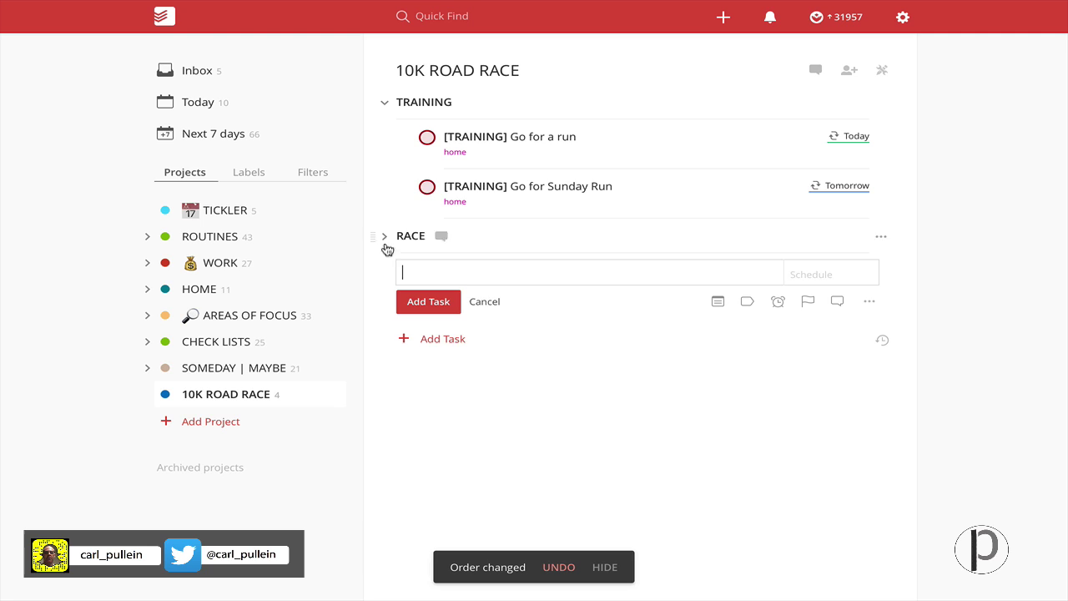
{"action": "left_click", "coordinate": [485, 301]}
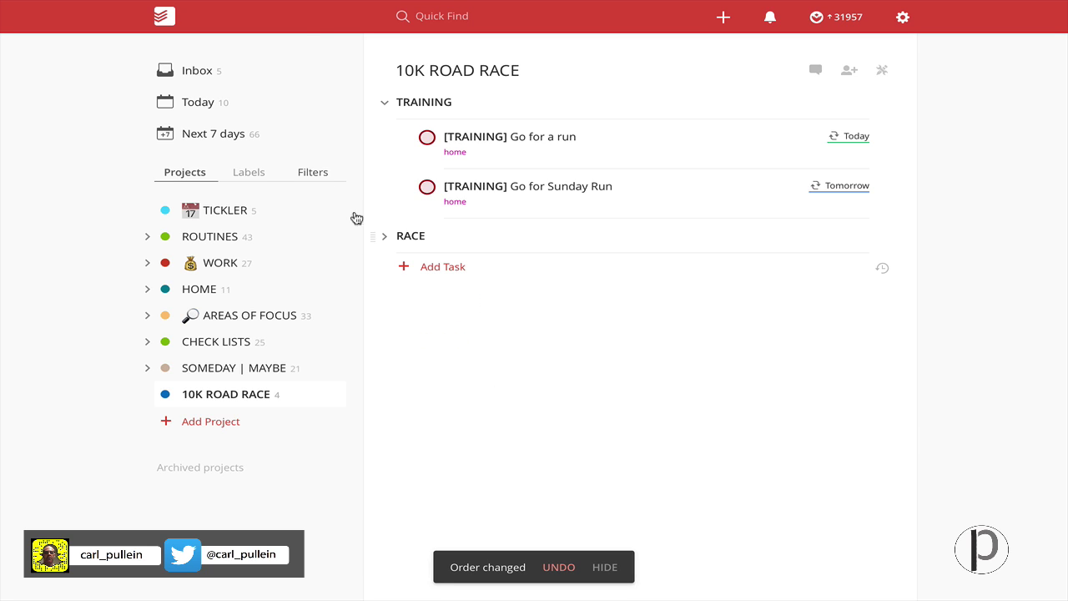
{"action": "left_click", "coordinate": [384, 237]}
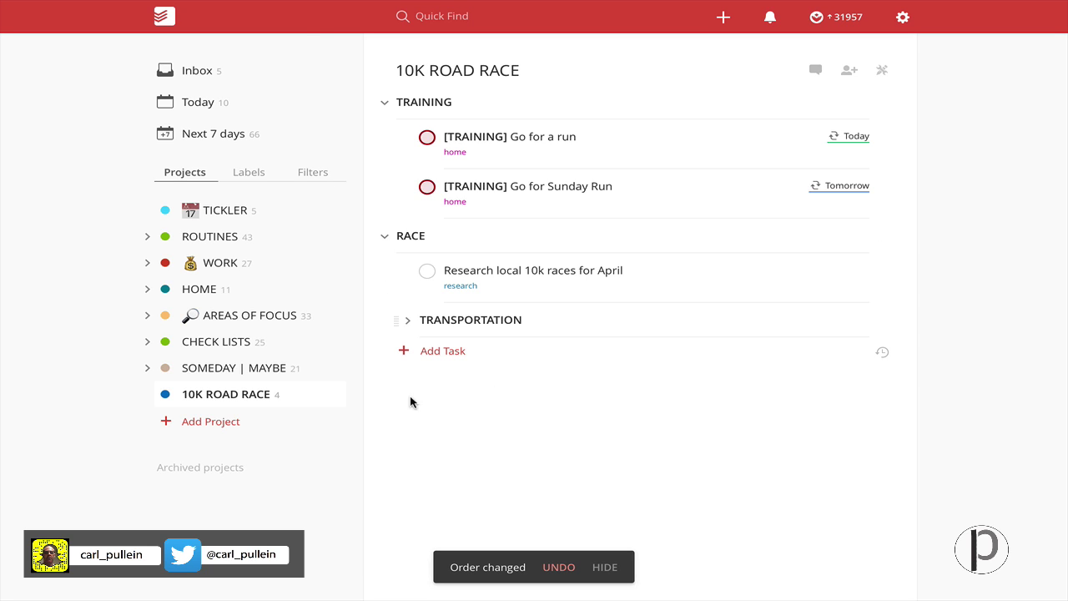
{"action": "left_click", "coordinate": [406, 321]}
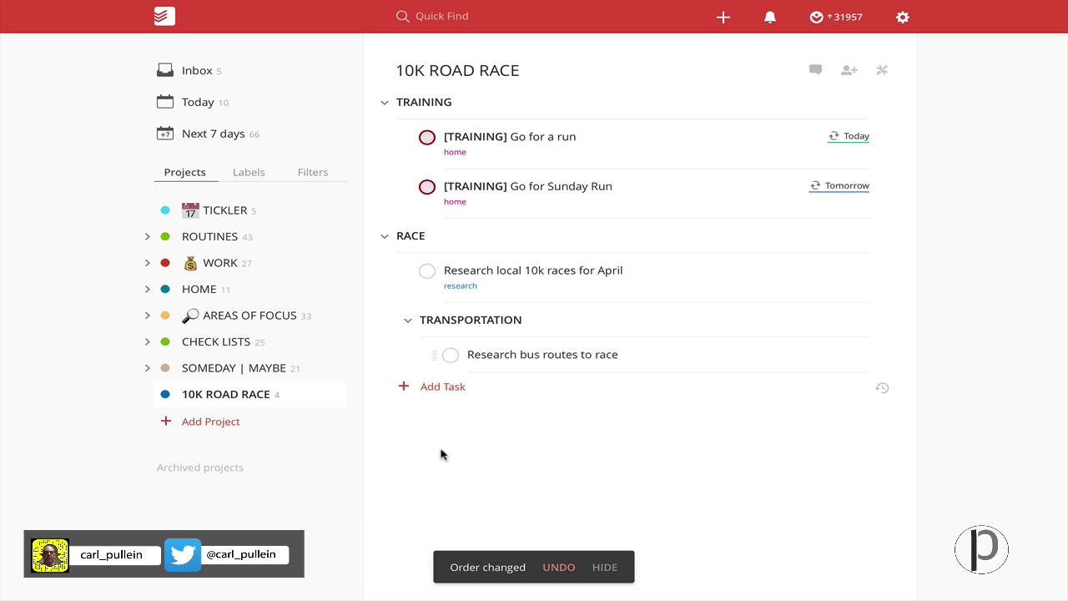
{"action": "left_click", "coordinate": [407, 320]}
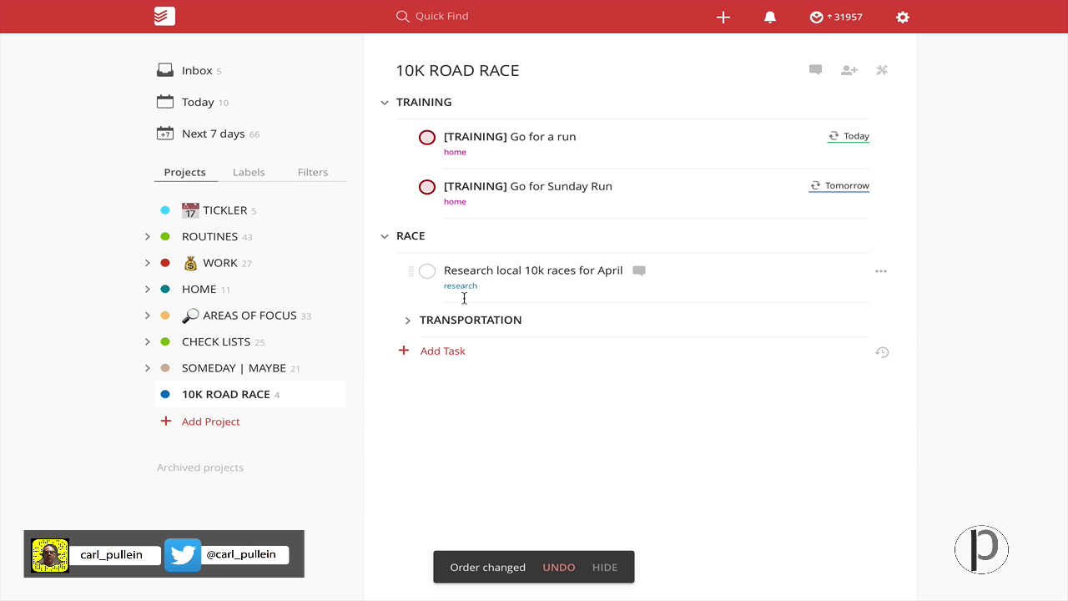
{"action": "left_click", "coordinate": [408, 322]}
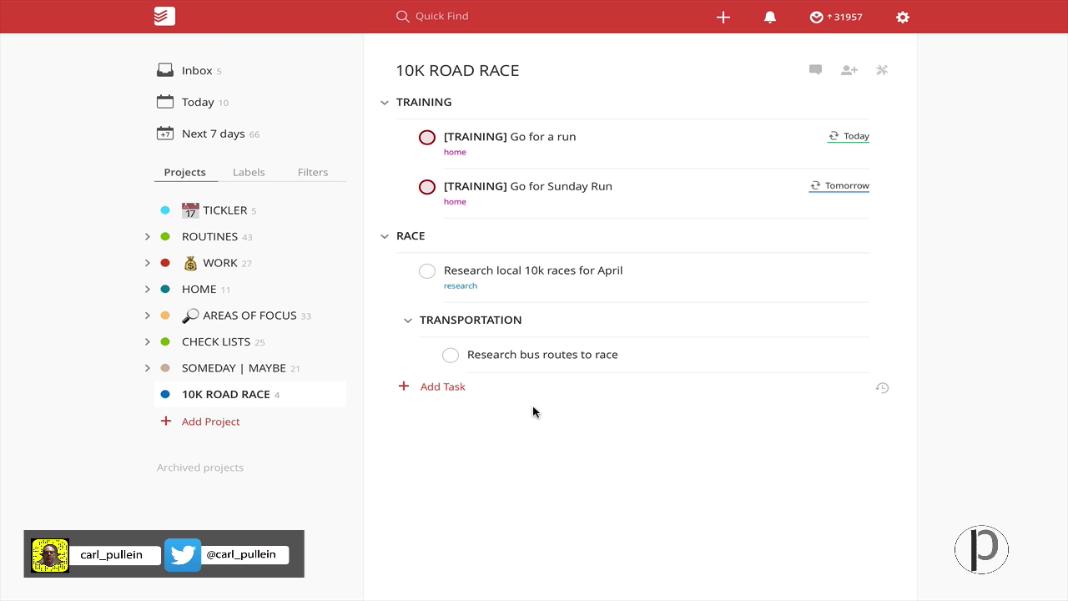
{"action": "left_click", "coordinate": [408, 321]}
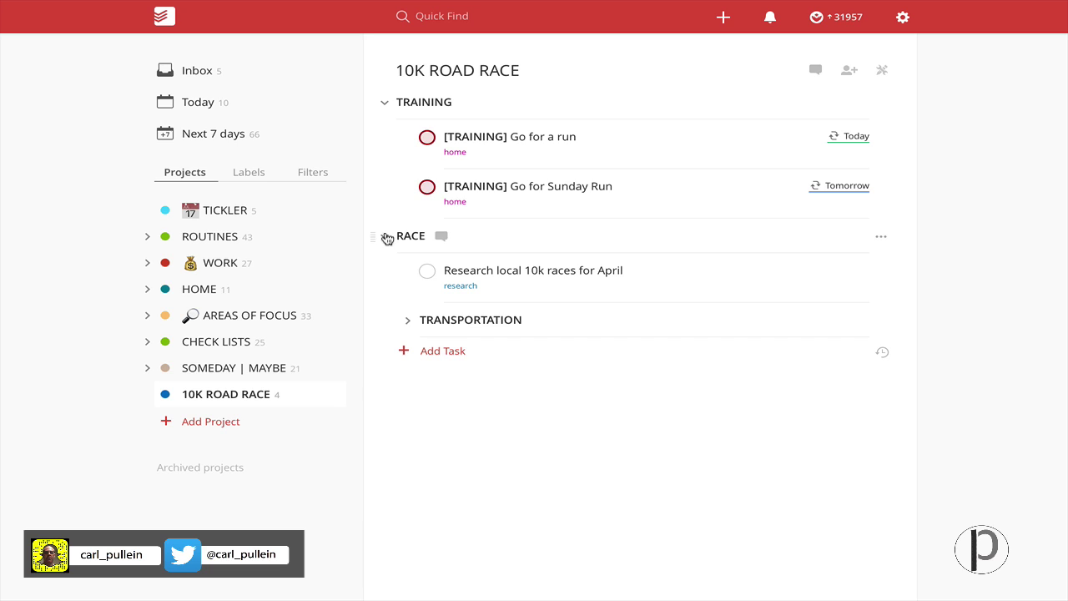
Step: Create a '* !!CHARITY!!' section header
{"action": "left_click", "coordinate": [438, 351]}
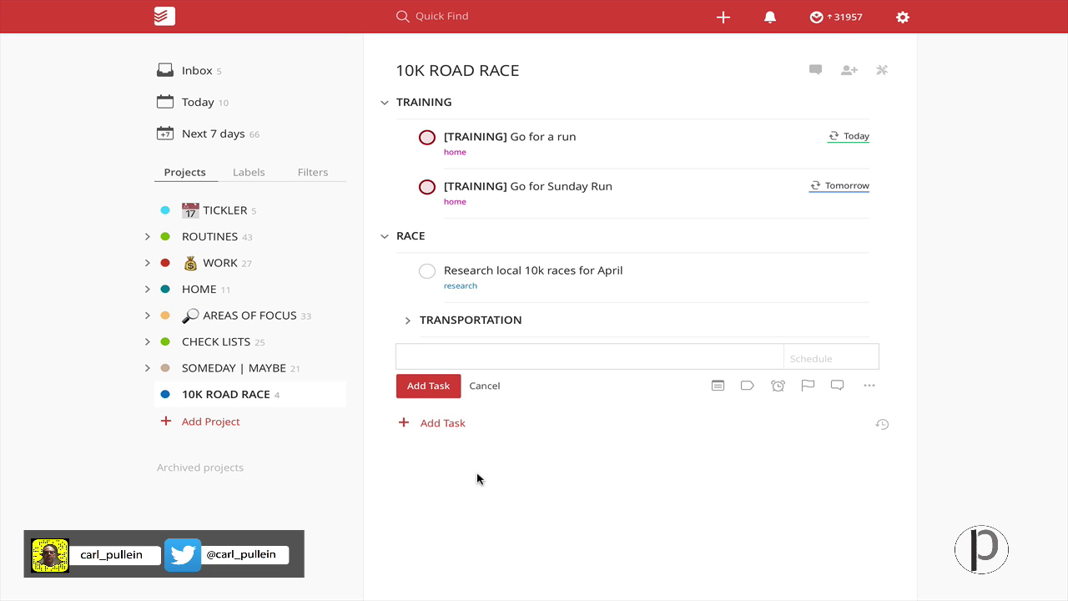
{"action": "type", "text": "* !!CHARITY"}
{"action": "type", "text": "!!"}
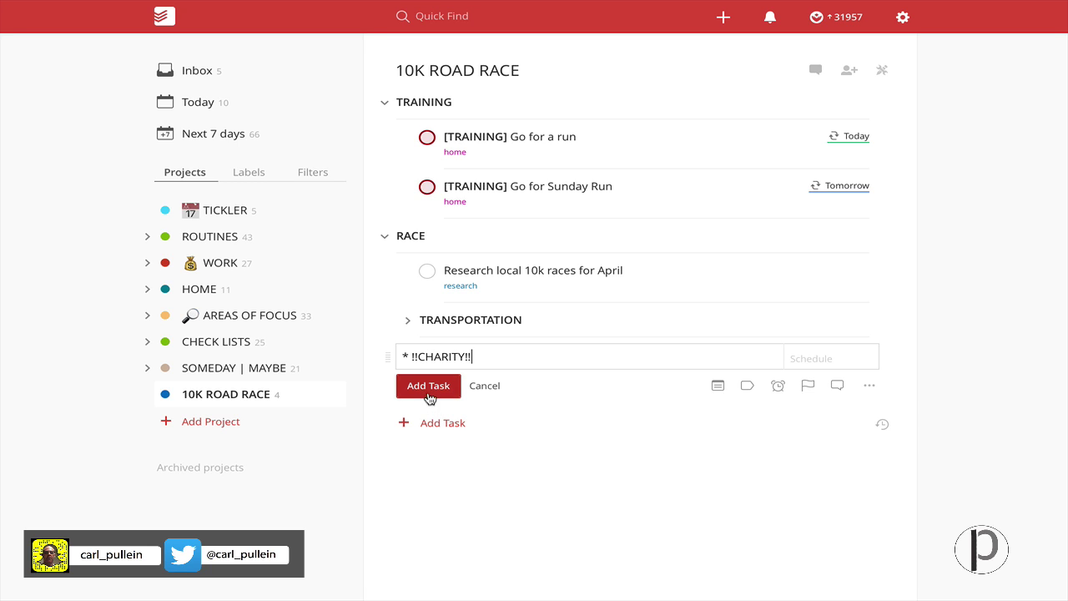
{"action": "left_click", "coordinate": [428, 395]}
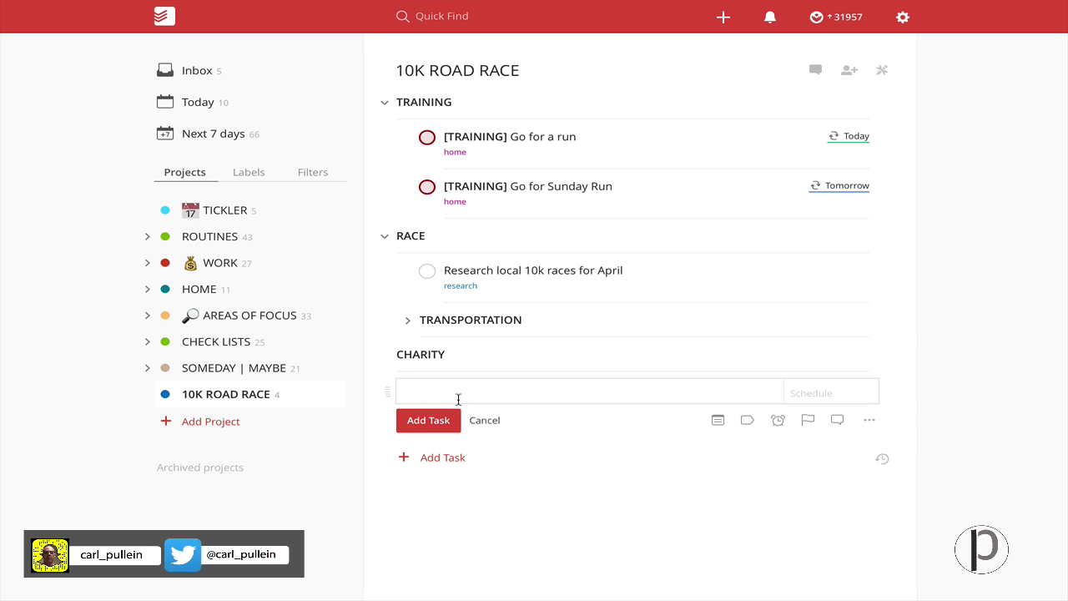
Step: Add 'Research possible charities I could run for' and give it the research label
{"action": "type", "text": "Research possible charities I could run"}
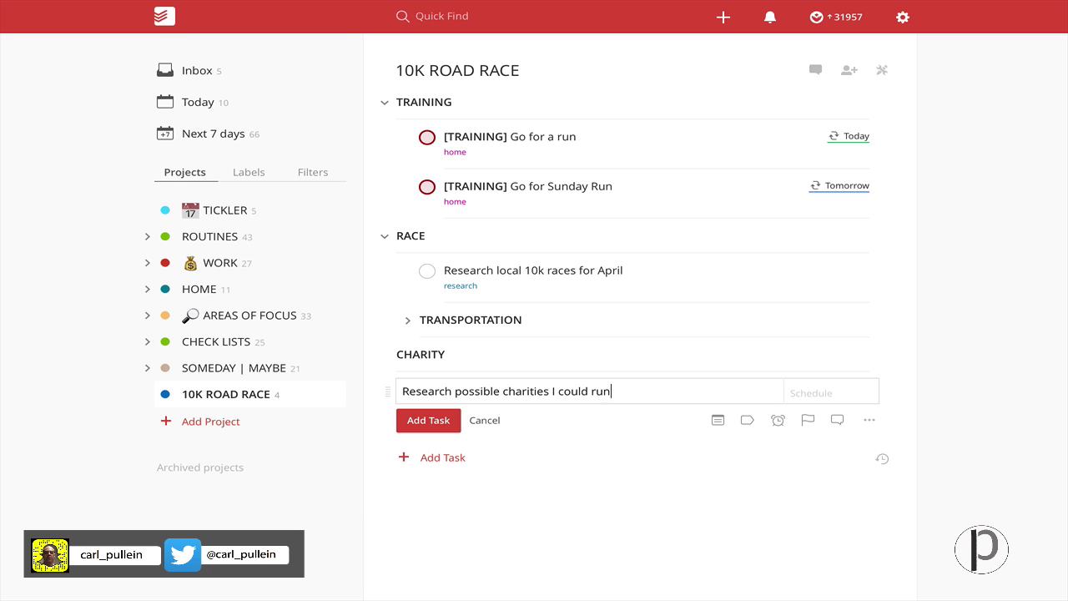
{"action": "type", "text": " for @res"}
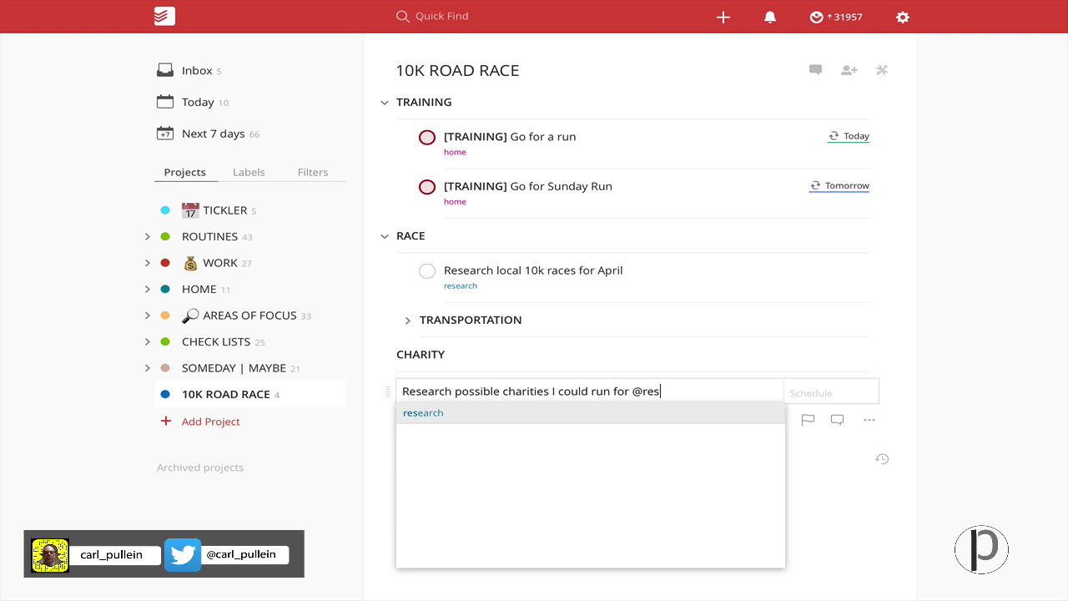
{"action": "key", "text": "Return"}
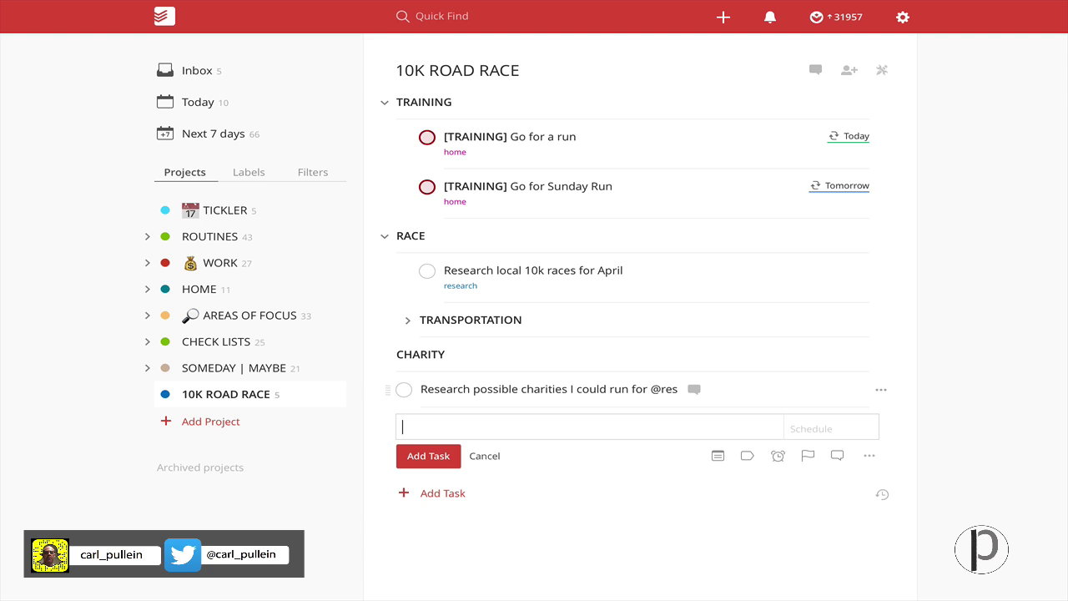
{"action": "left_click", "coordinate": [672, 390]}
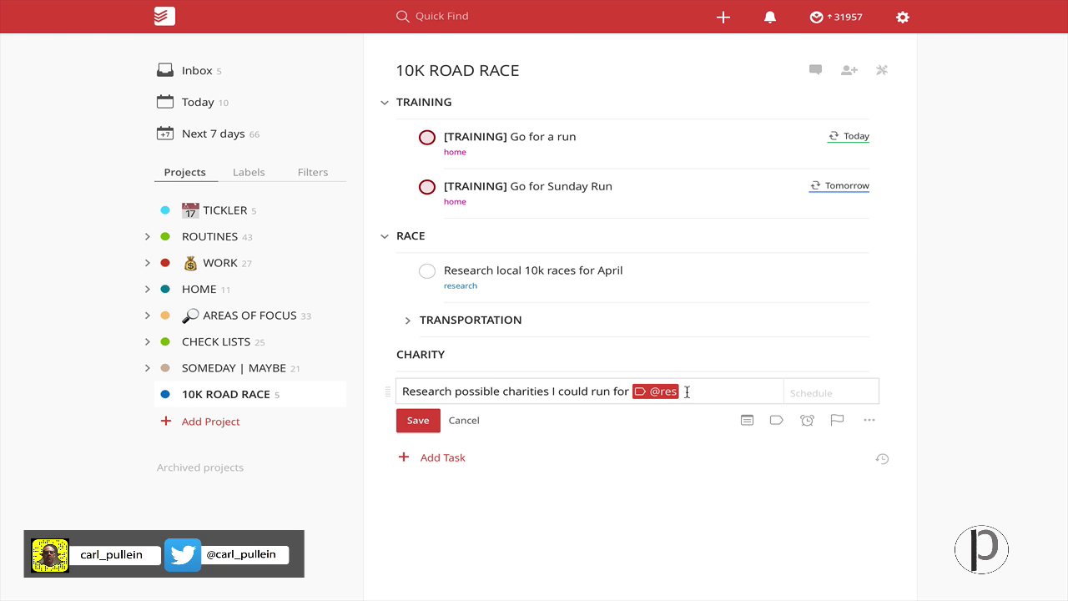
{"action": "key", "text": "BackSpace"}
{"action": "key", "text": "BackSpace"}
{"action": "key", "text": "BackSpace"}
{"action": "key", "text": "BackSpace"}
{"action": "key", "text": "BackSpace"}
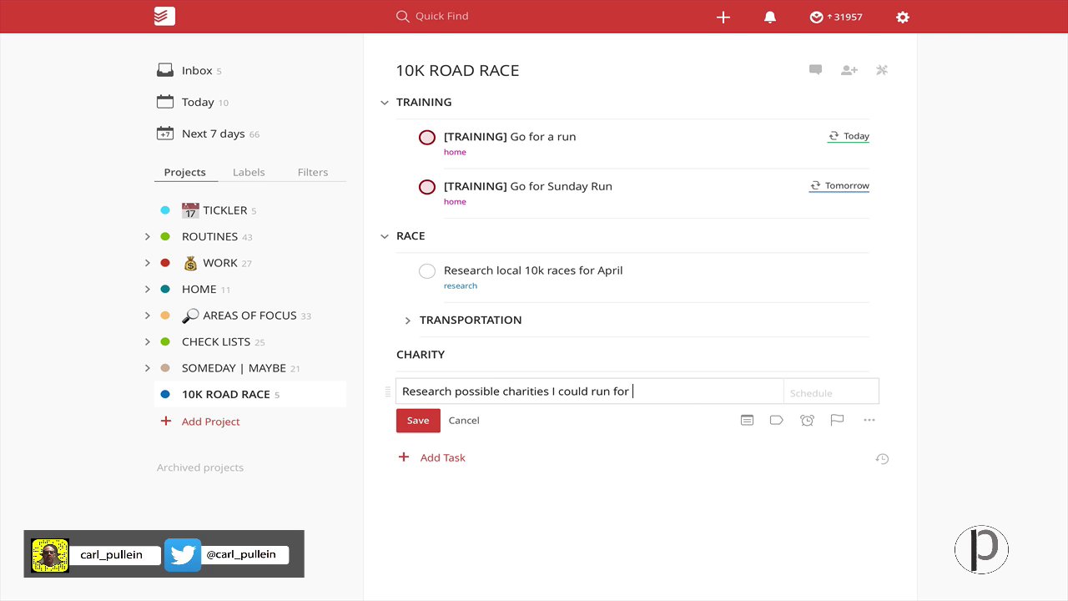
{"action": "type", "text": "@res"}
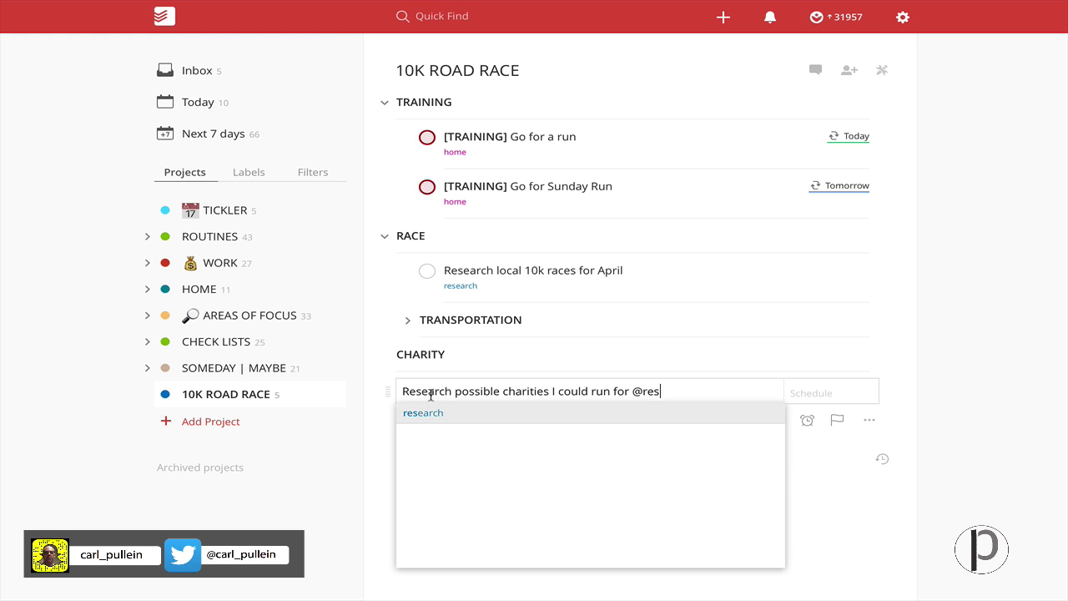
{"action": "left_click", "coordinate": [427, 416]}
{"action": "left_click", "coordinate": [409, 417]}
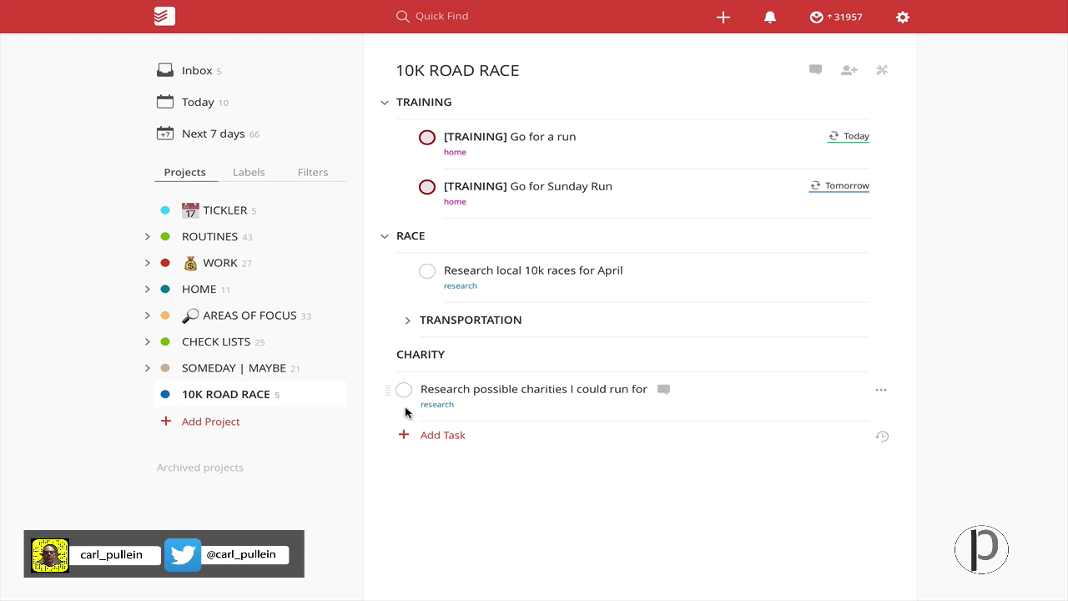
Step: Drag the charity research task one level right to nest it under CHARITY
{"action": "left_click_drag", "start_coordinate": [381, 388], "coordinate": [417, 412]}
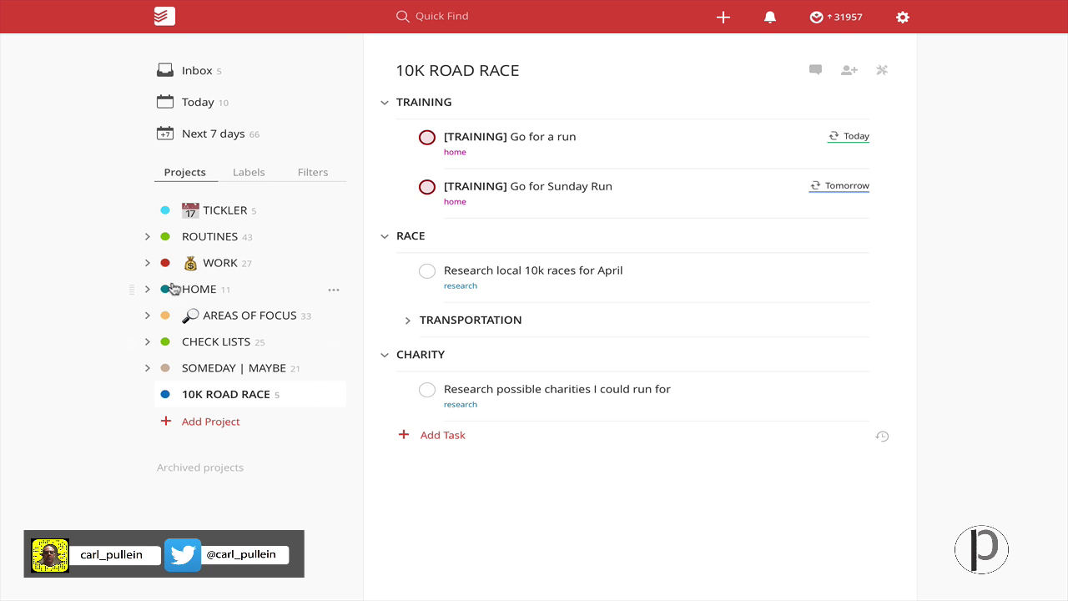
Step: Switch from Today to the Next 7 days view and scroll through the upcoming TRAINING runs
{"action": "left_click", "coordinate": [198, 104]}
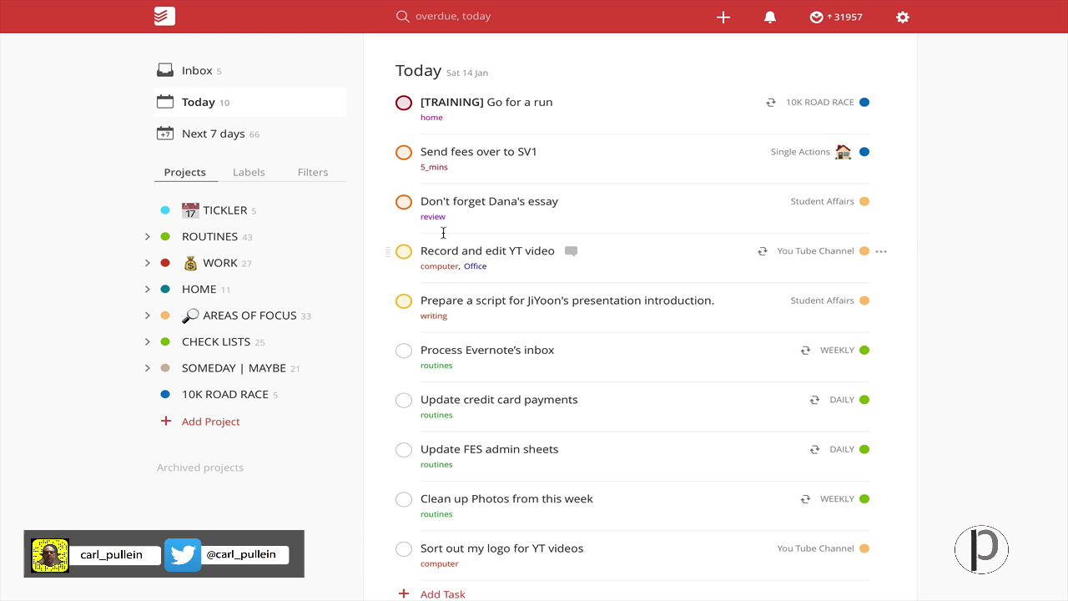
{"action": "left_click", "coordinate": [244, 137]}
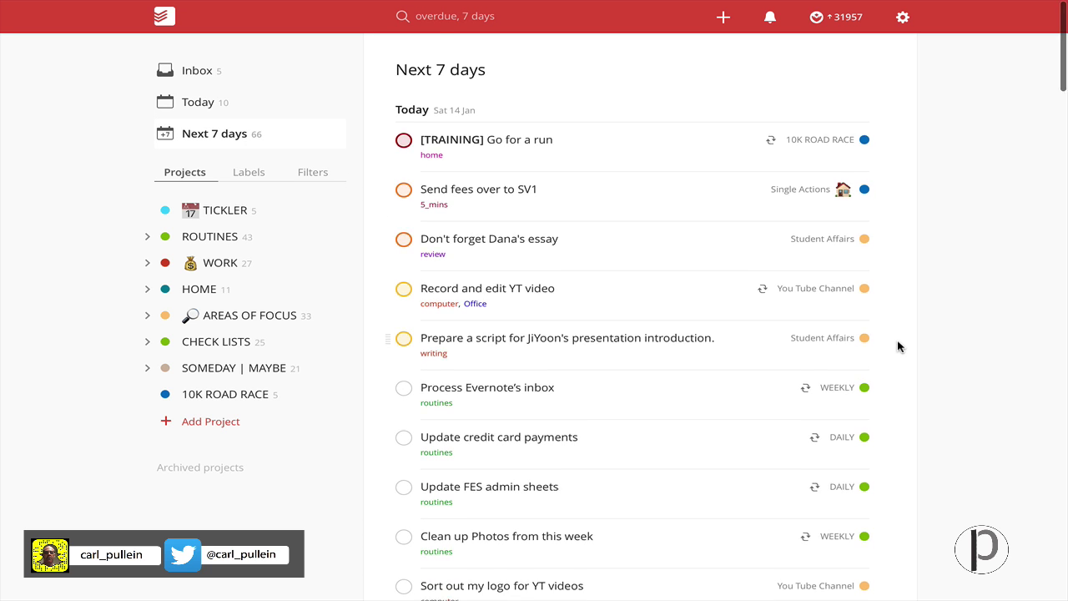
{"action": "scroll", "coordinate": [897, 346], "scroll_direction": "down", "scroll_amount": 7}
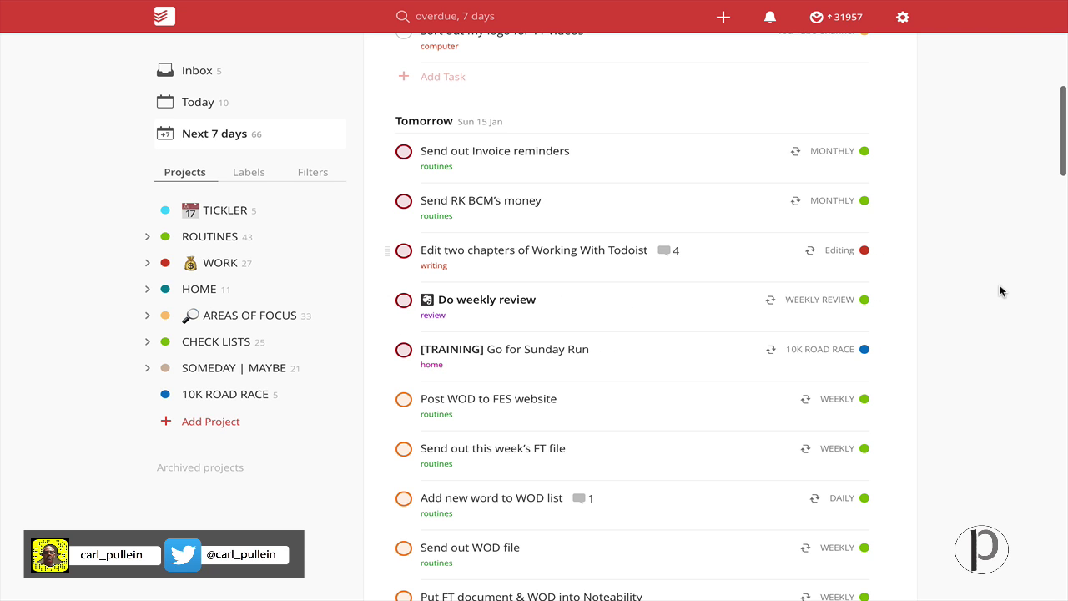
{"action": "scroll", "coordinate": [976, 381], "scroll_direction": "down", "scroll_amount": 5}
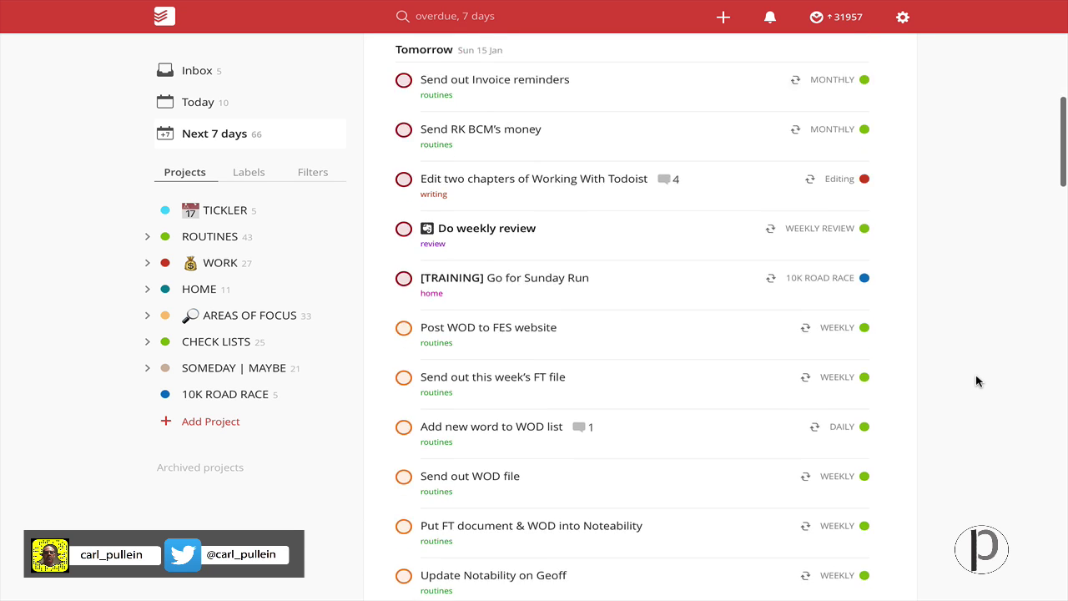
{"action": "scroll", "coordinate": [976, 381], "scroll_direction": "up", "scroll_amount": 7}
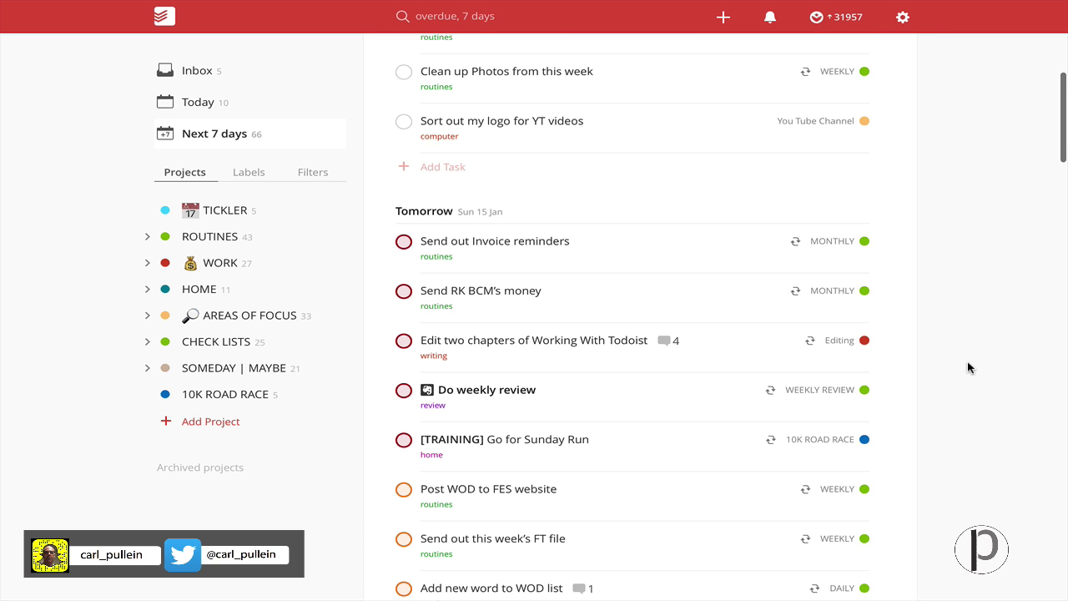
{"action": "scroll", "coordinate": [968, 367], "scroll_direction": "up", "scroll_amount": 5}
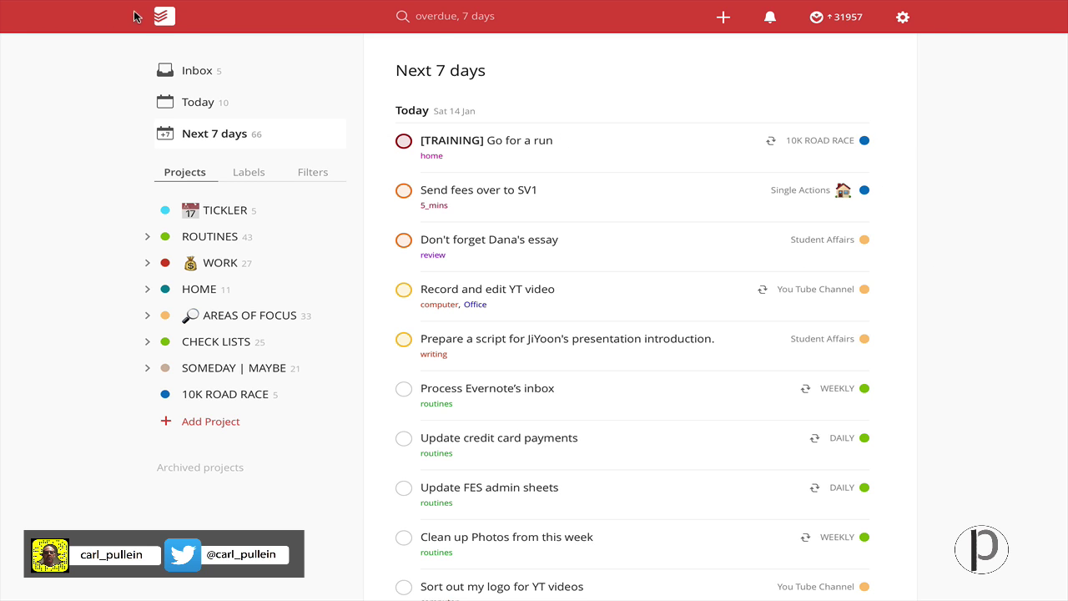
Step: Go home via the logo, then reopen the 10K ROAD RACE project from the sidebar
{"action": "left_click", "coordinate": [166, 16]}
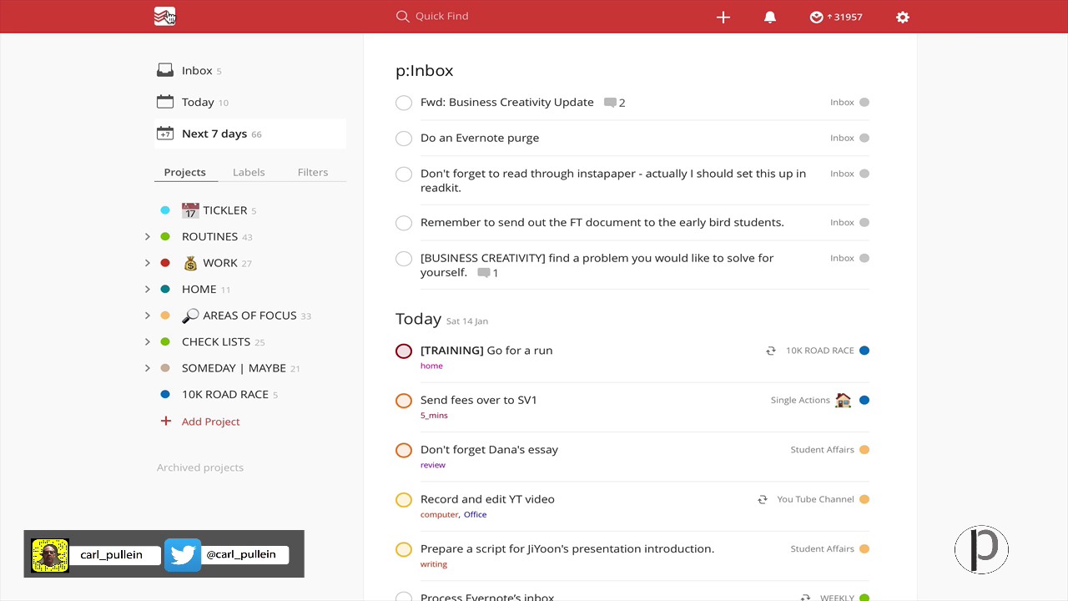
{"action": "left_click", "coordinate": [227, 395]}
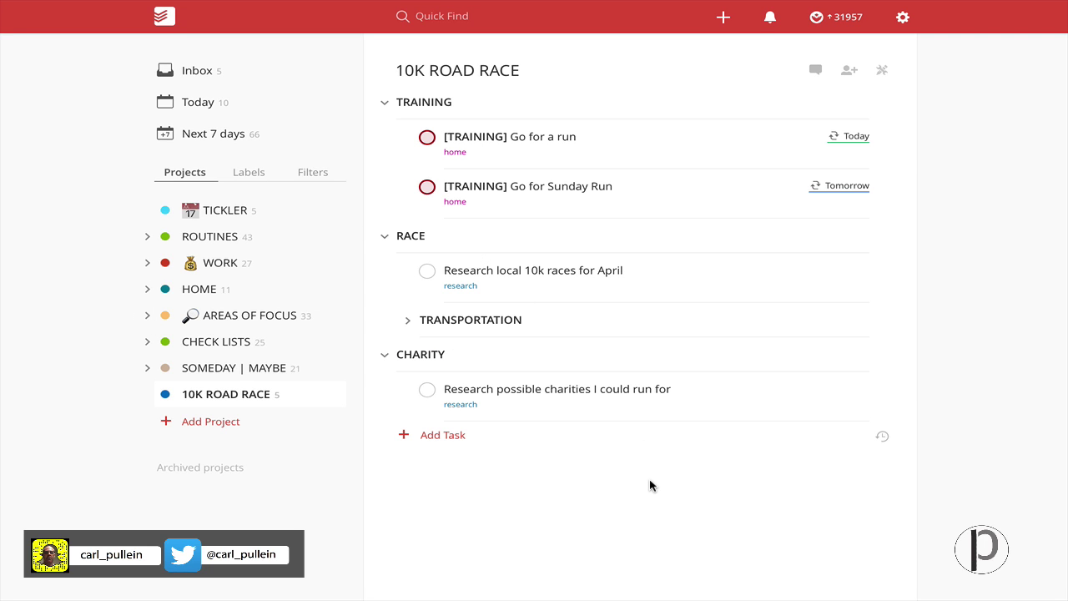